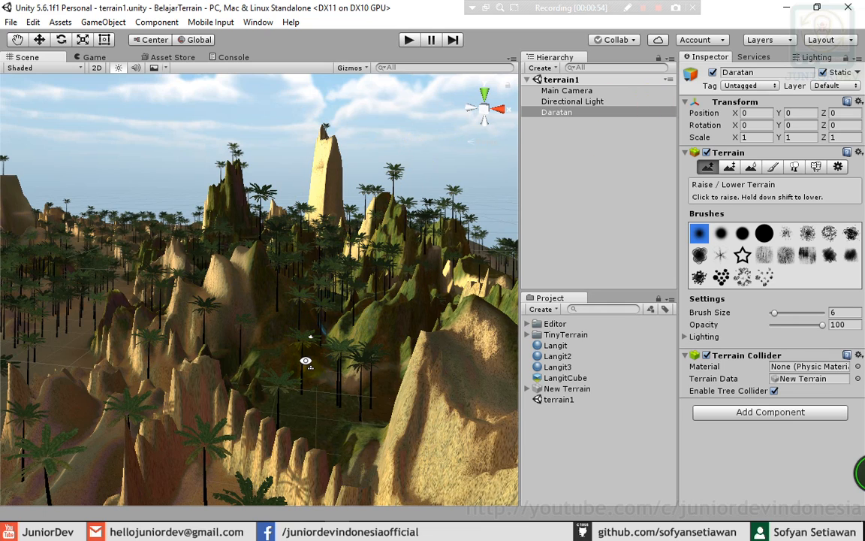
left_click_drag(307, 367, 323, 361, "alt")
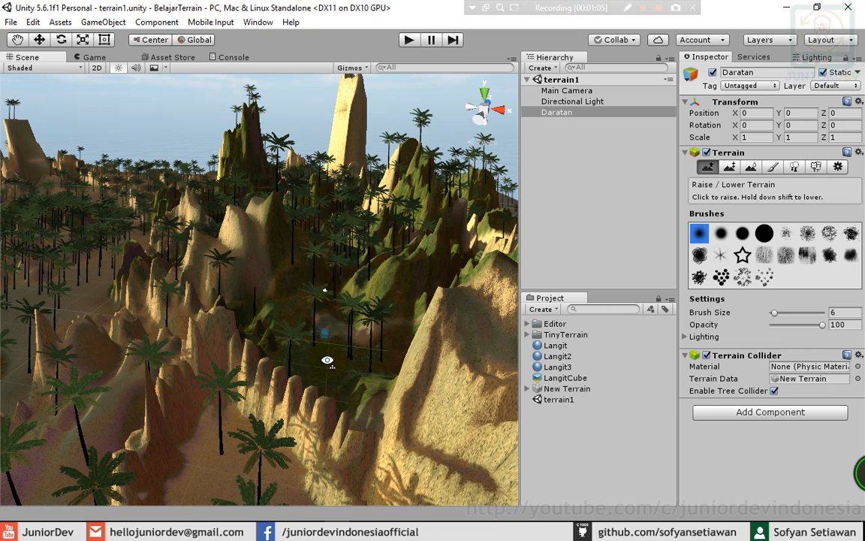
left_click_drag(328, 357, 217, 320, "alt")
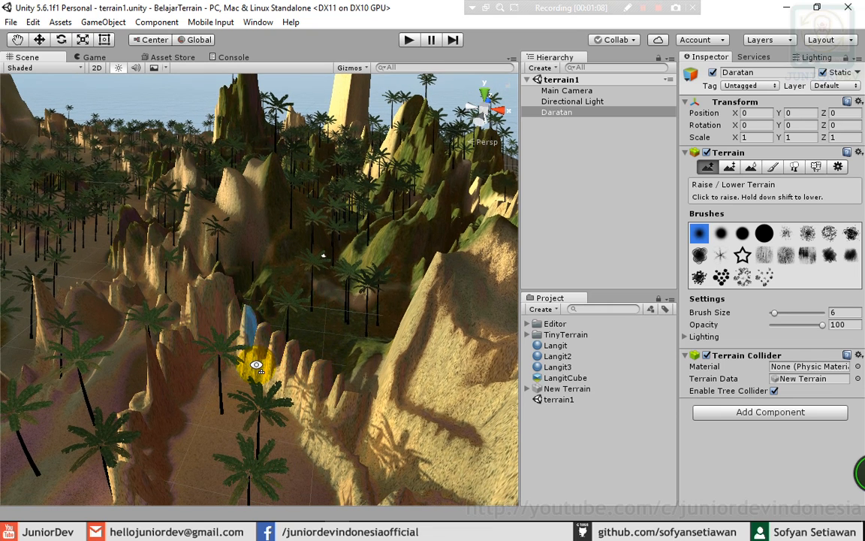
left_click_drag(247, 355, 238, 303, "alt")
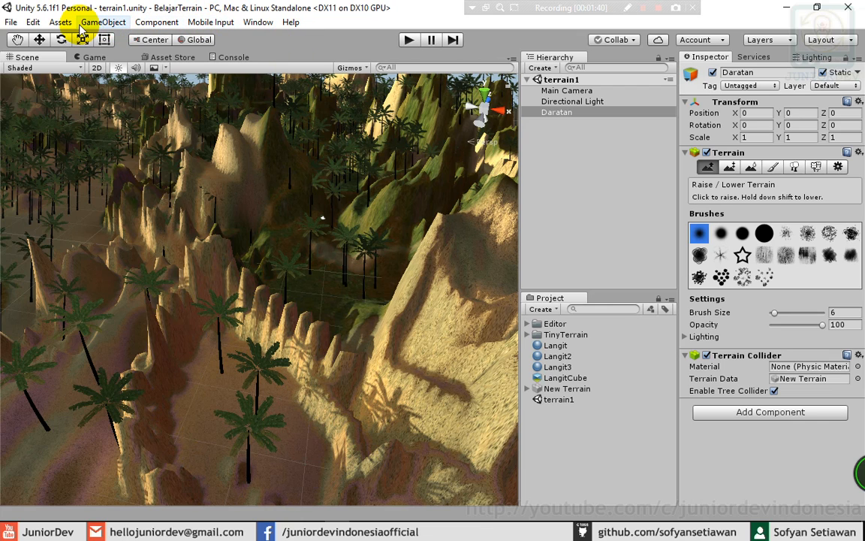
Import the complete preselected contents of the Environment standard package into the project
left_click(60, 23)
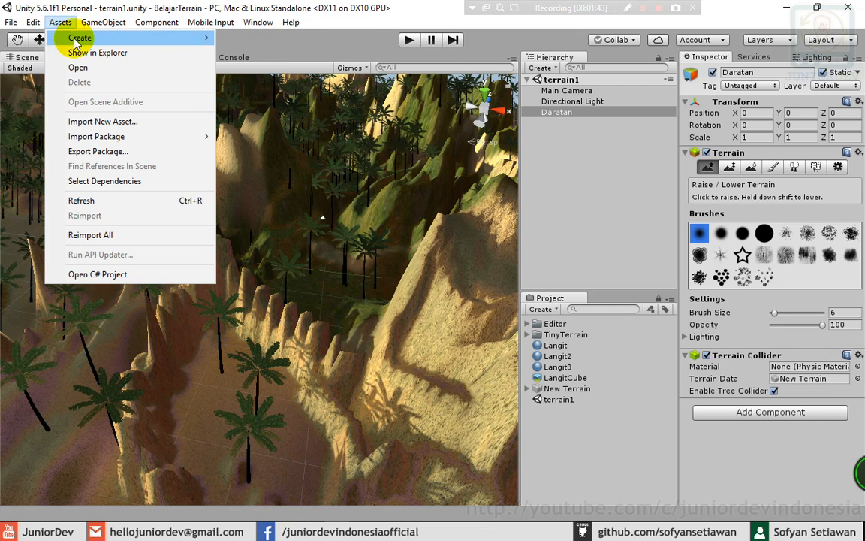
mouse_move(112, 139)
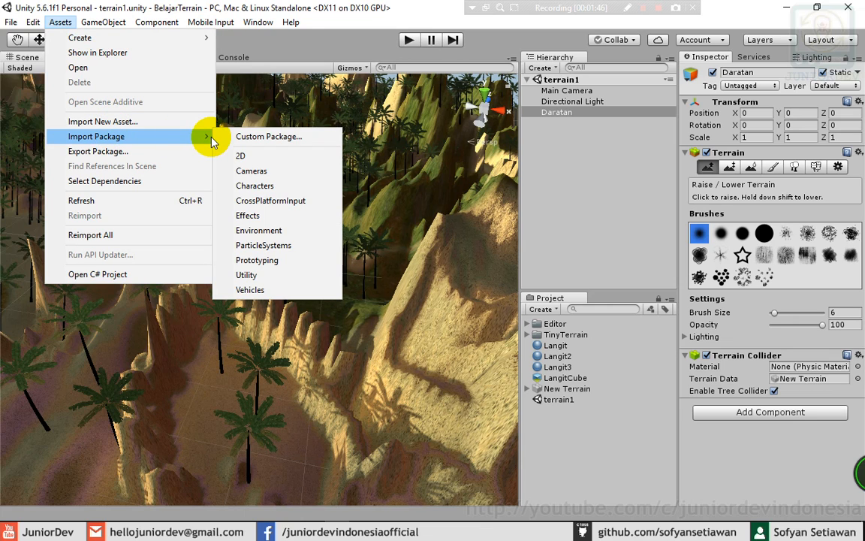
left_click(271, 234)
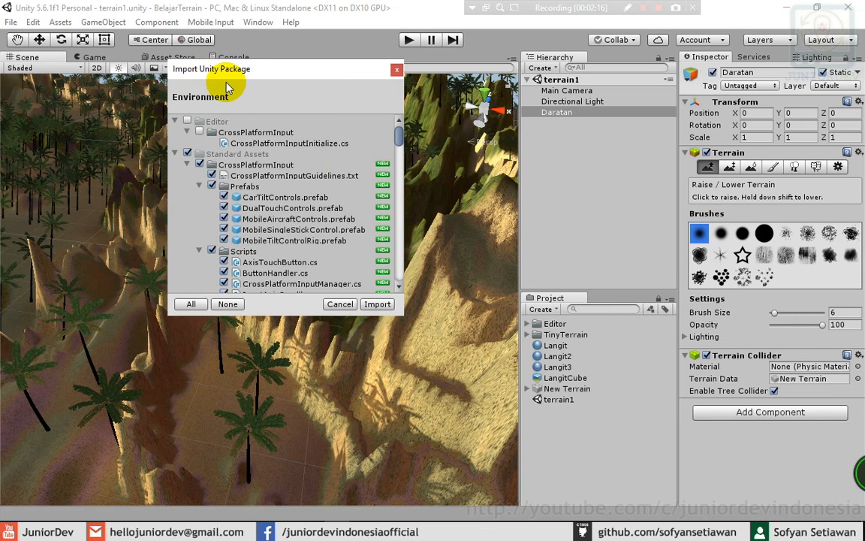
left_click(375, 305)
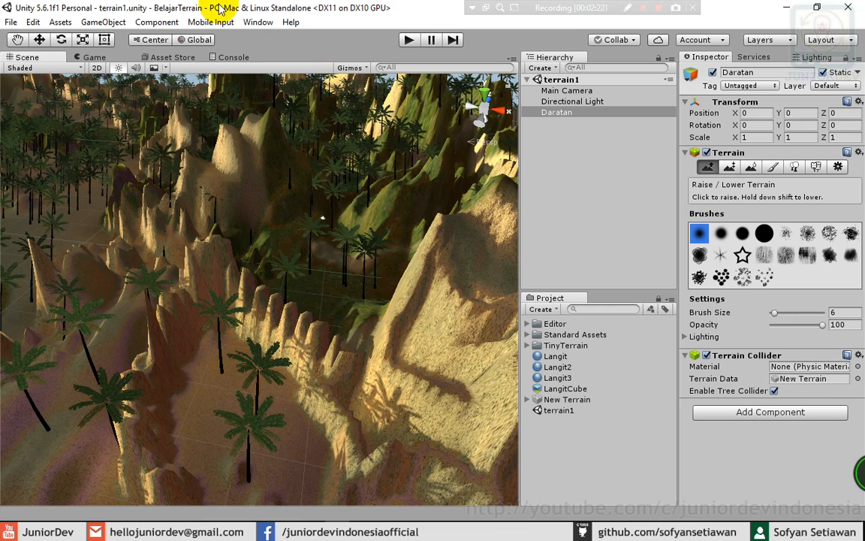
Open the Environment folder inside Standard Assets and look through its Water subfolder
left_click(529, 335)
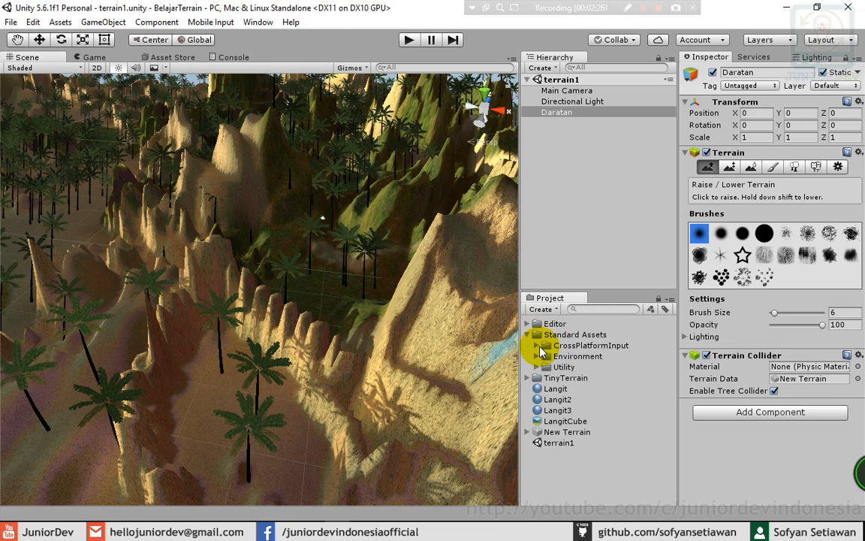
left_click(538, 356)
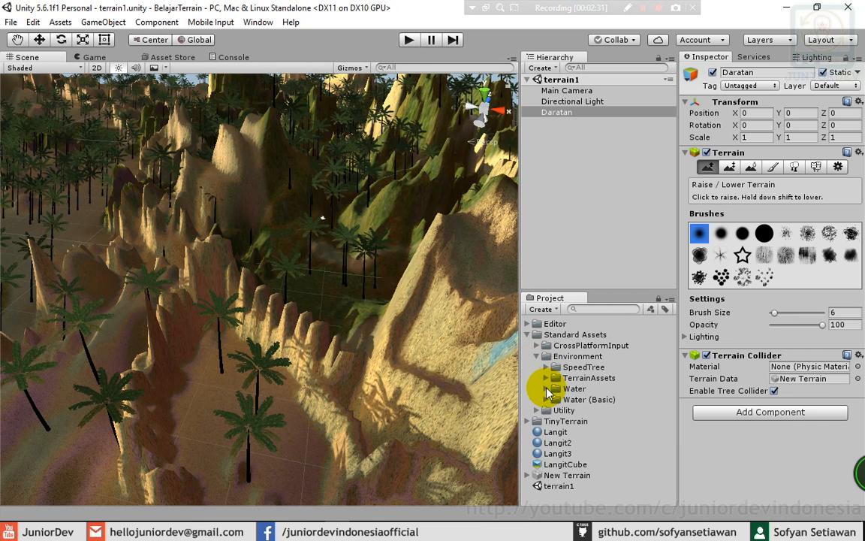
left_click(546, 388)
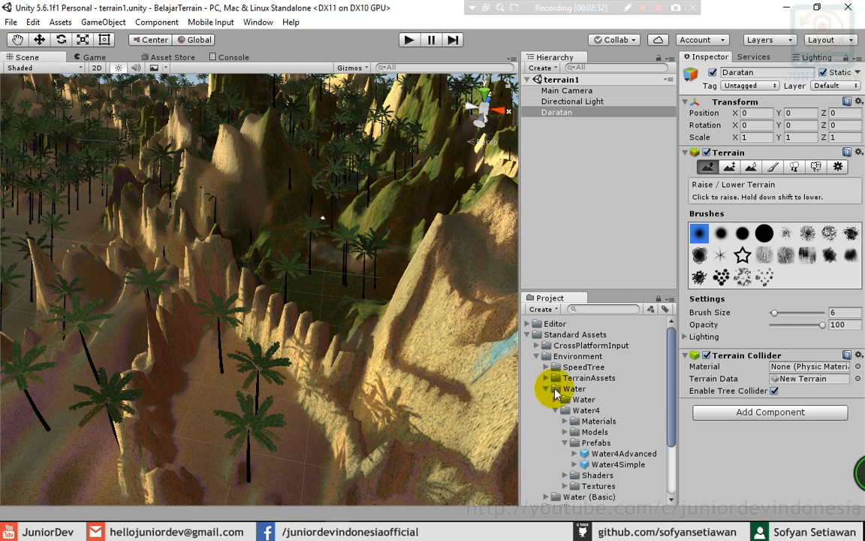
scroll(570, 398, "down", 3)
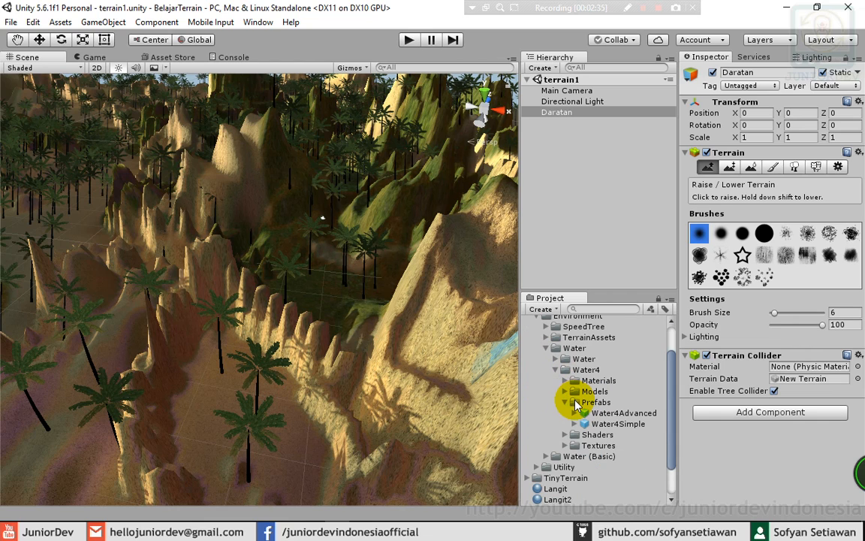
left_click(555, 370)
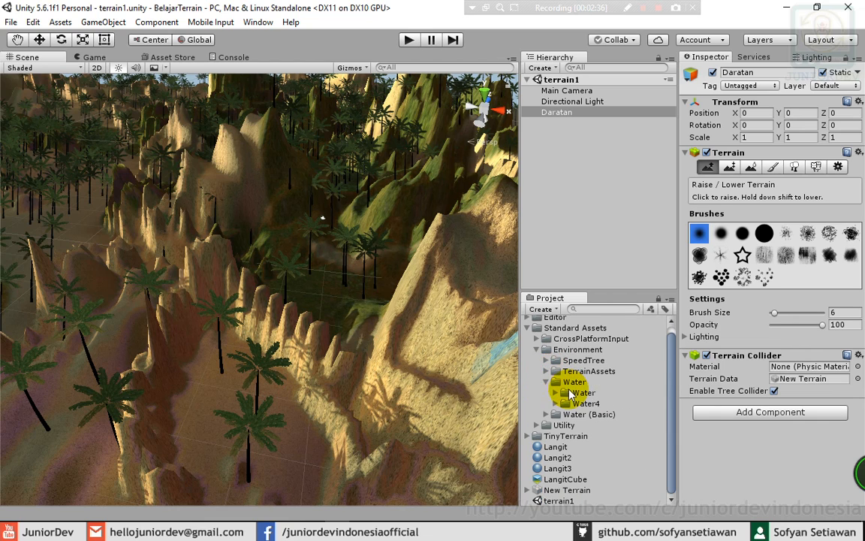
left_click(546, 382)
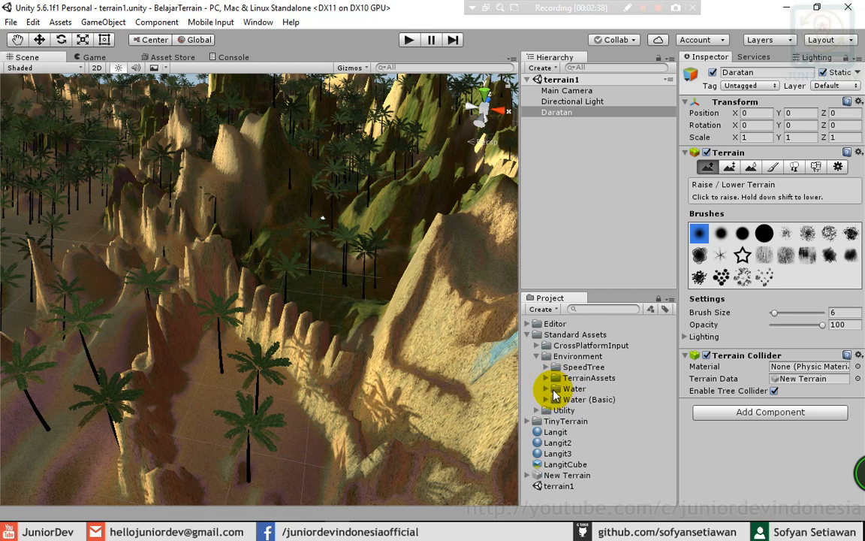
left_click(546, 388)
left_click(551, 400)
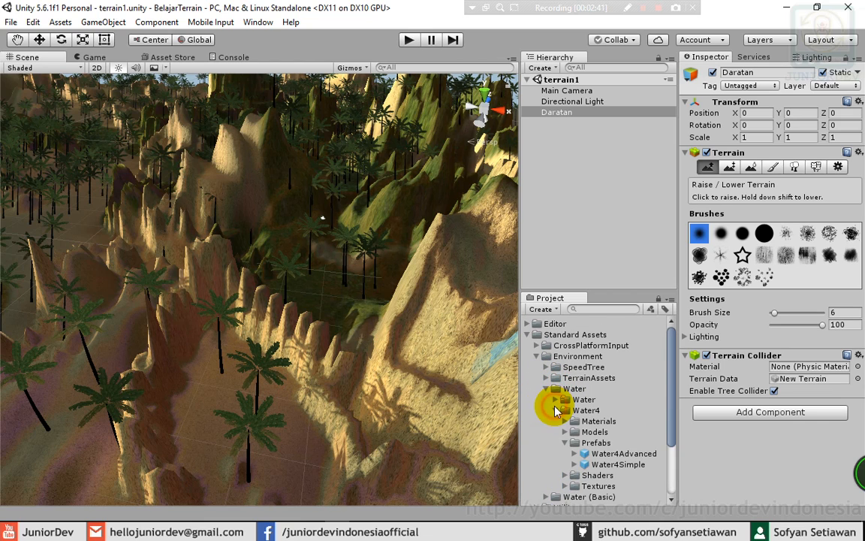
left_click(551, 400)
left_click(547, 389)
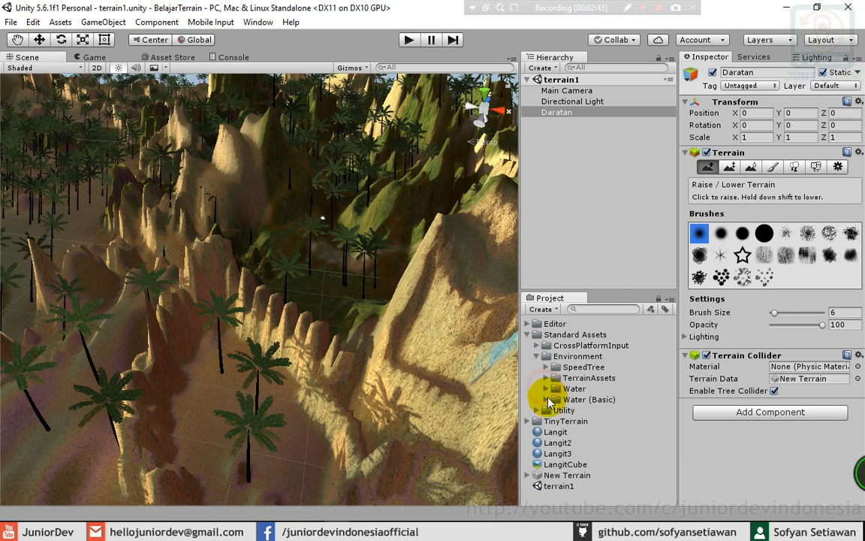
Open the Prefabs folder of Water (Basic) and compare the WaterBasicDaytime and WaterBasicNightime previews, ending on the daytime one
left_click(548, 400)
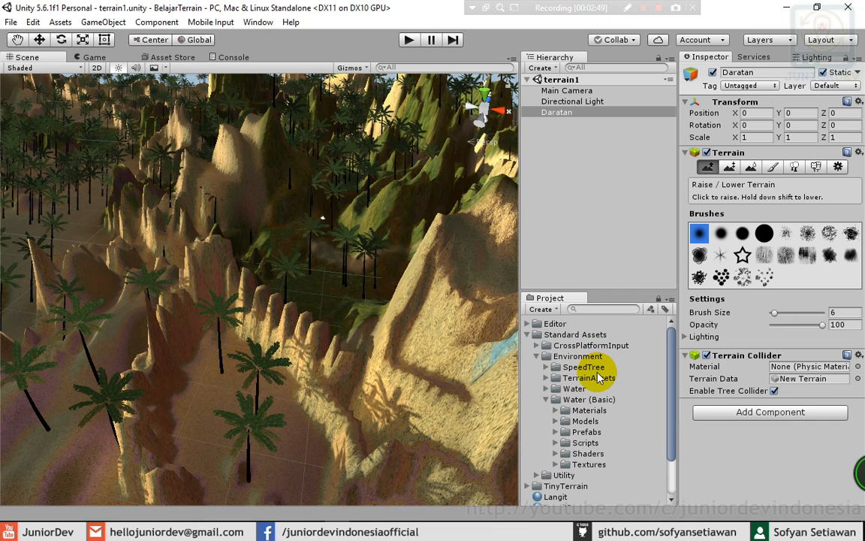
scroll(599, 396, "down", 3)
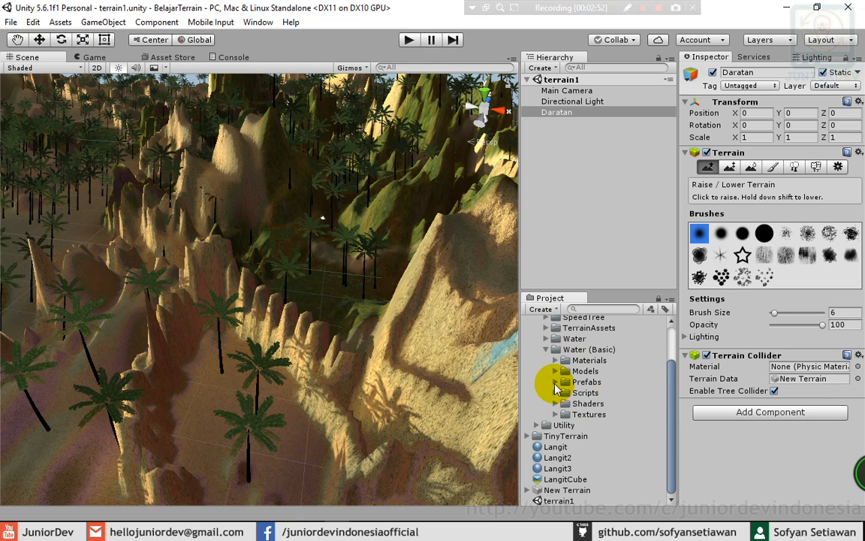
left_click(556, 382)
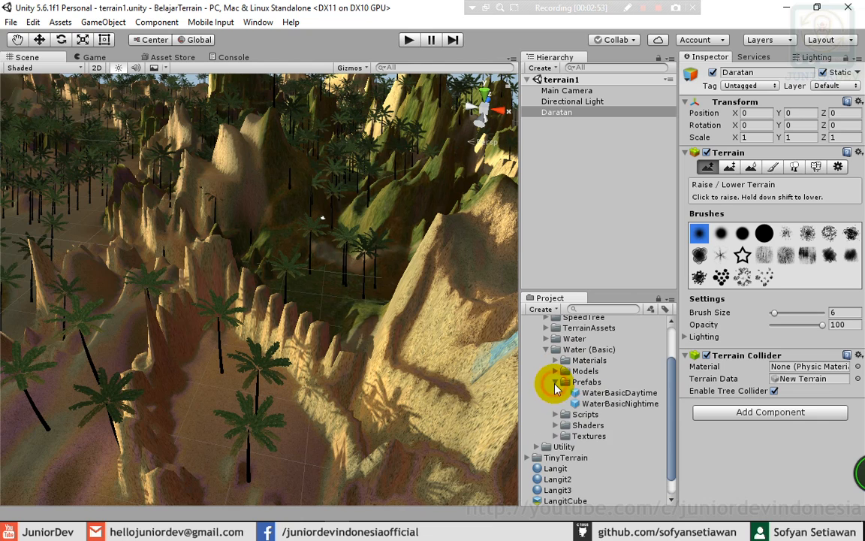
left_click(612, 396)
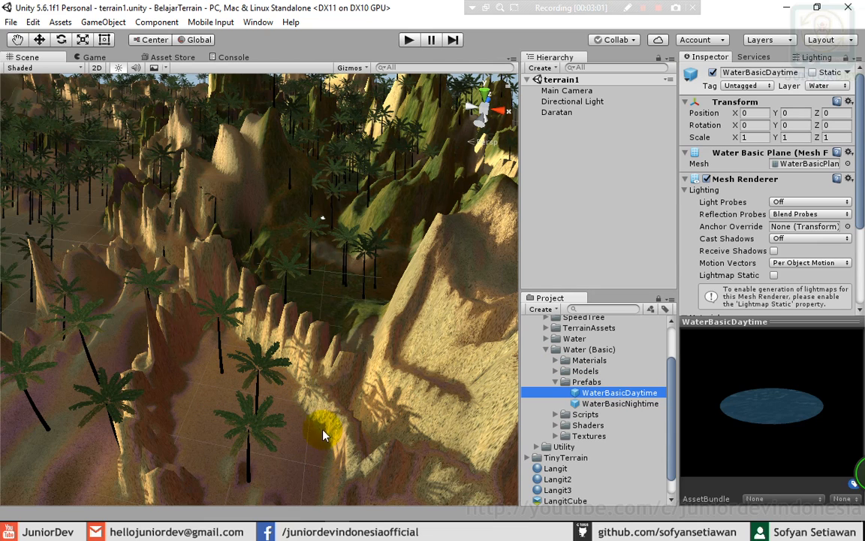
left_click(617, 404)
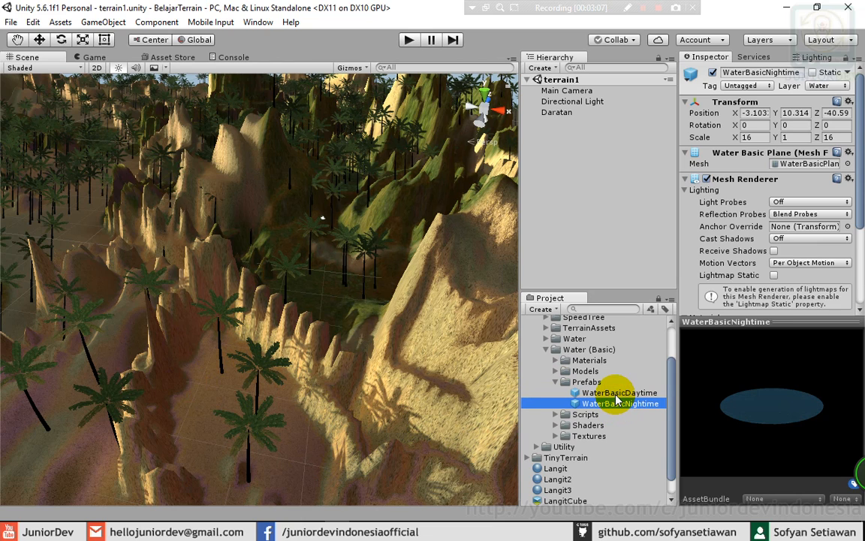
left_click(616, 394)
left_click(618, 403)
left_click(636, 393)
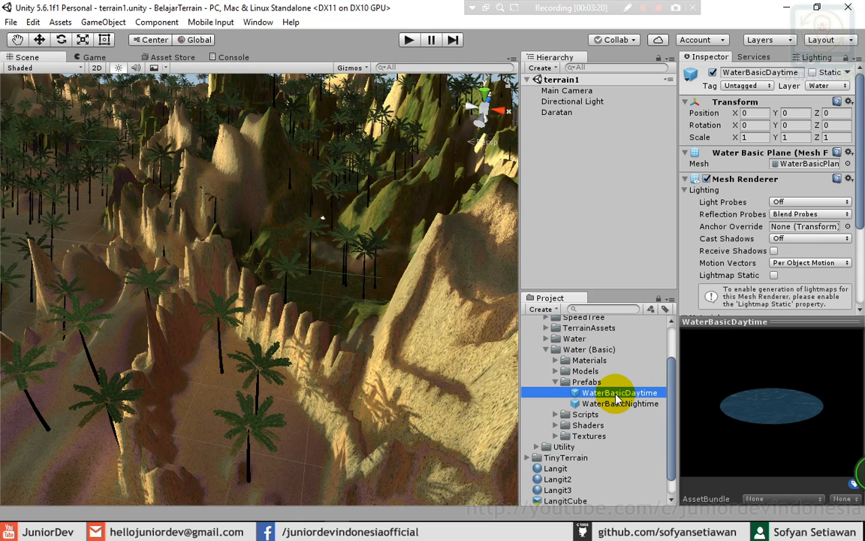
Place the WaterBasicDaytime prefab on the open ground among the palm trees in front of the row of rock spikes and select it
left_click_drag(616, 399, 242, 428)
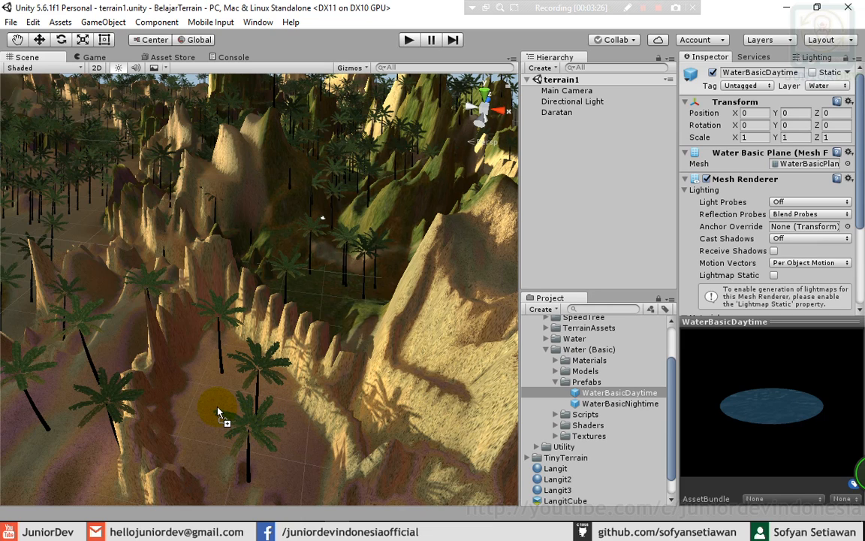
left_click_drag(218, 411, 224, 405)
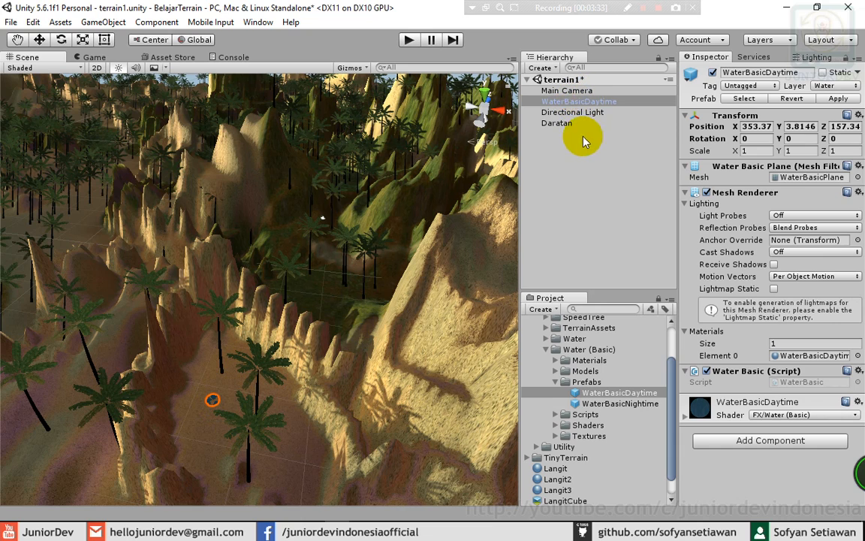
left_click(574, 114)
left_click(568, 100)
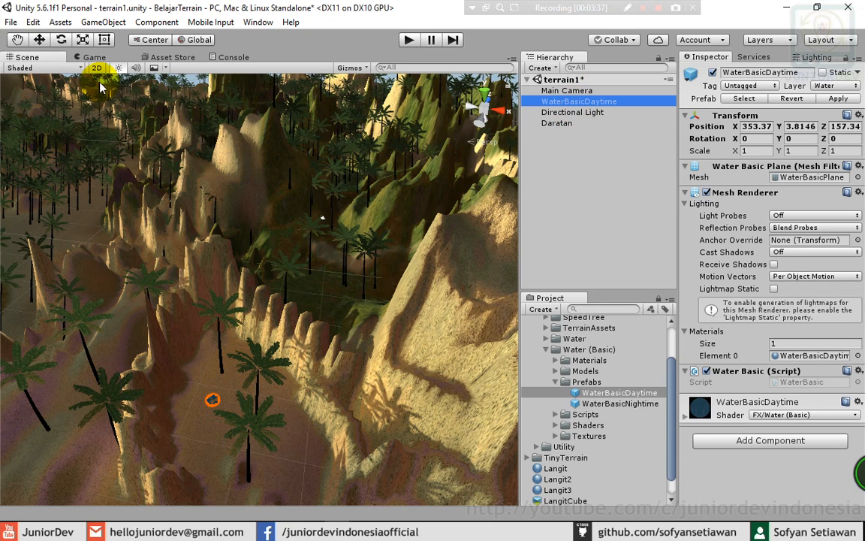
Raise the water plane above the ground with the Move tool to a Y position of about 11.6
left_click(40, 41)
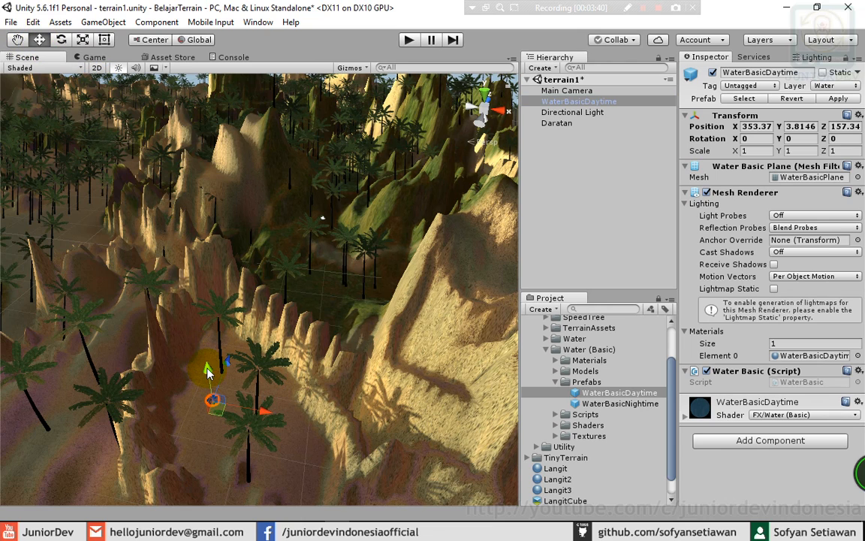
left_click_drag(208, 374, 210, 356)
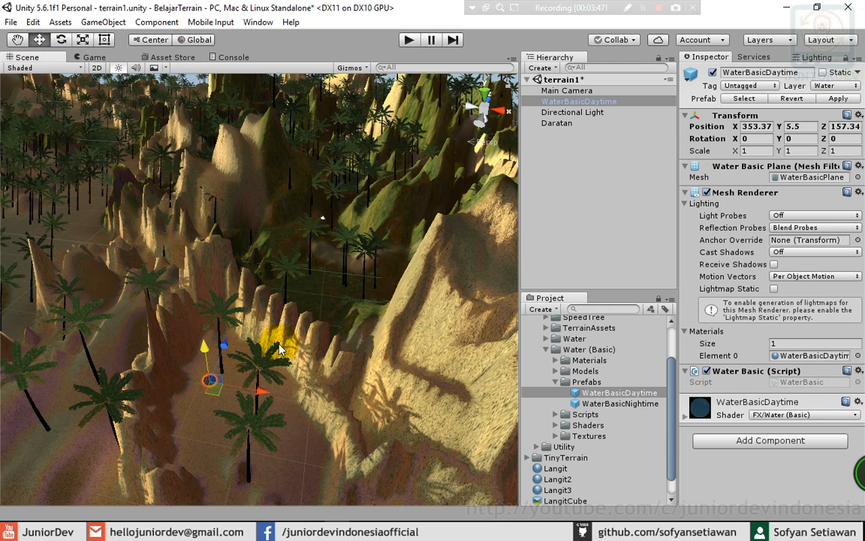
left_click_drag(203, 346, 203, 326)
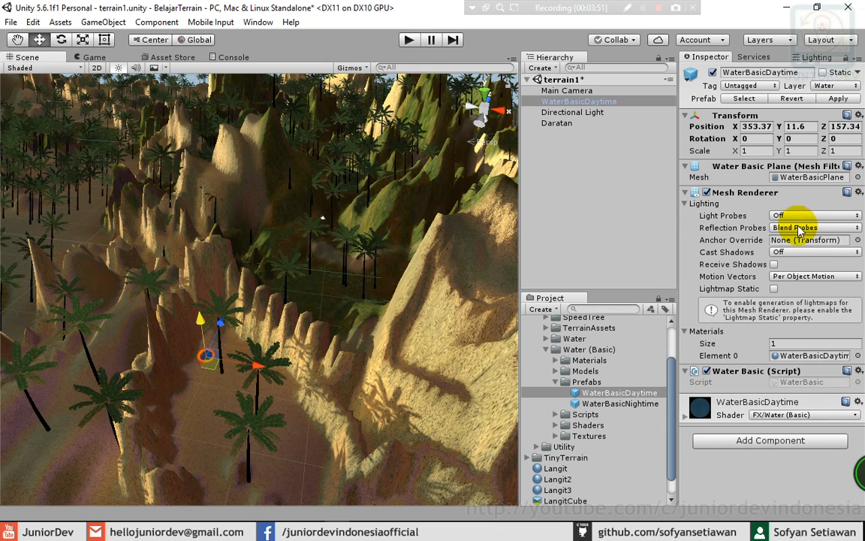
Set the water plane's X and Z scale to 10 and shift it along X to about 358.1
left_click(748, 151)
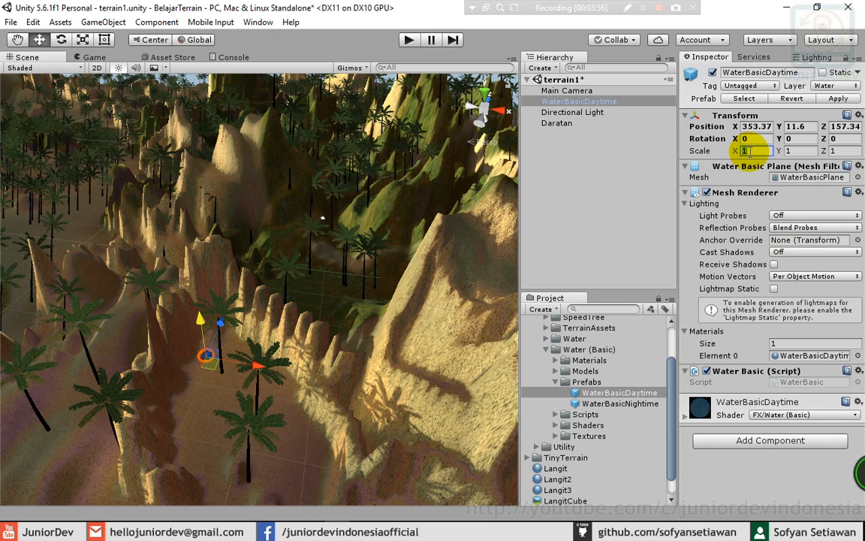
type("10")
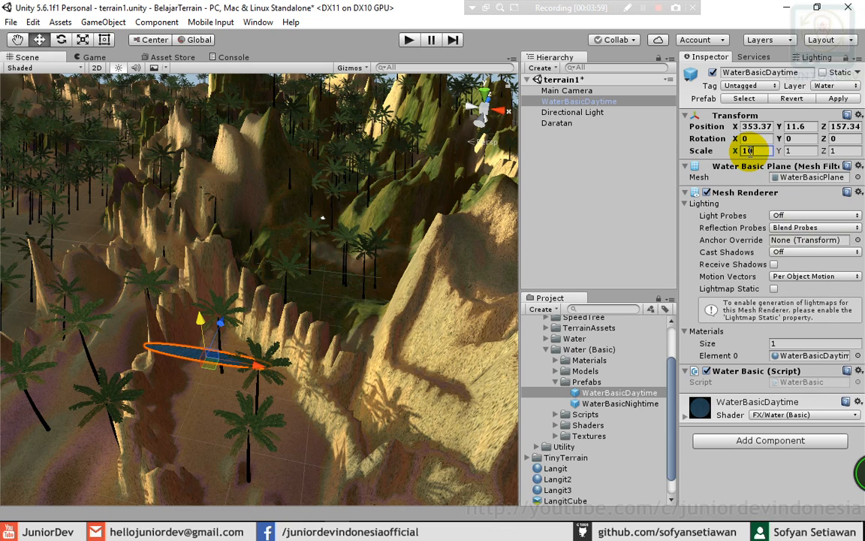
key("Tab")
key("Tab")
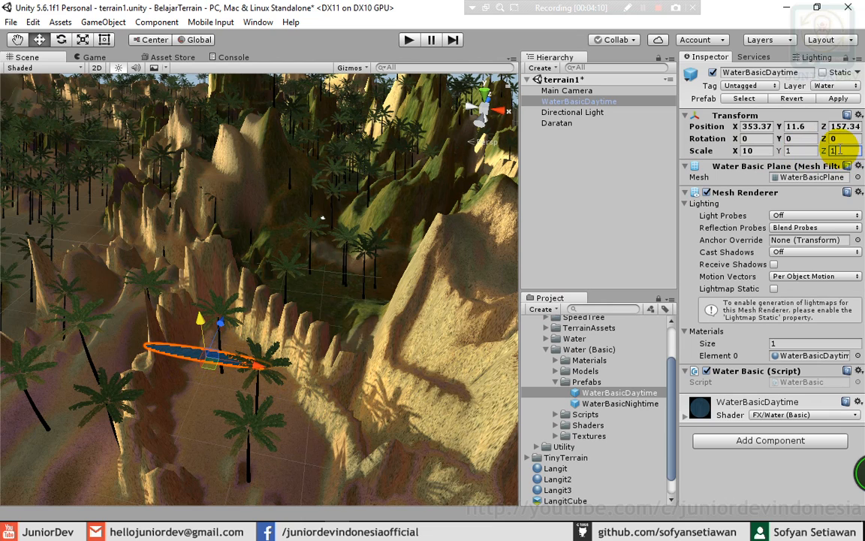
type("10")
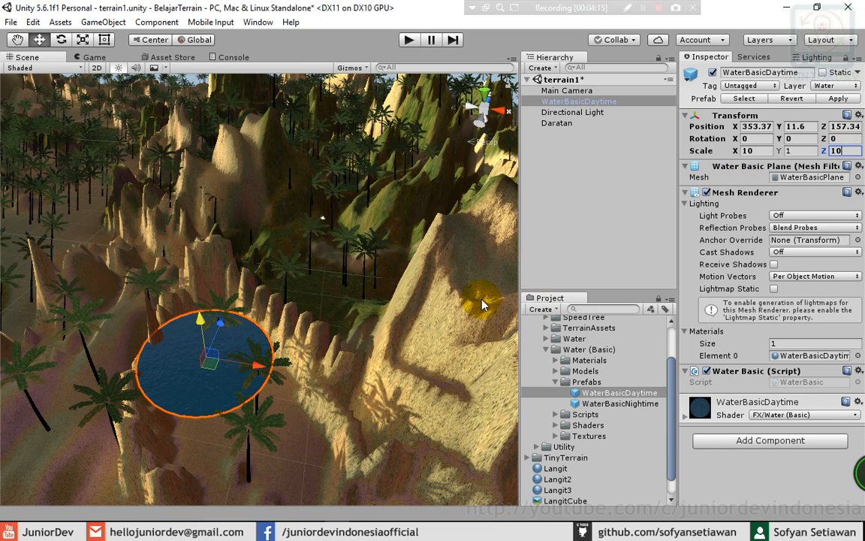
left_click_drag(275, 375, 292, 377)
Set the water plane's scale to 15 on X and 20 on Z
left_click(747, 151)
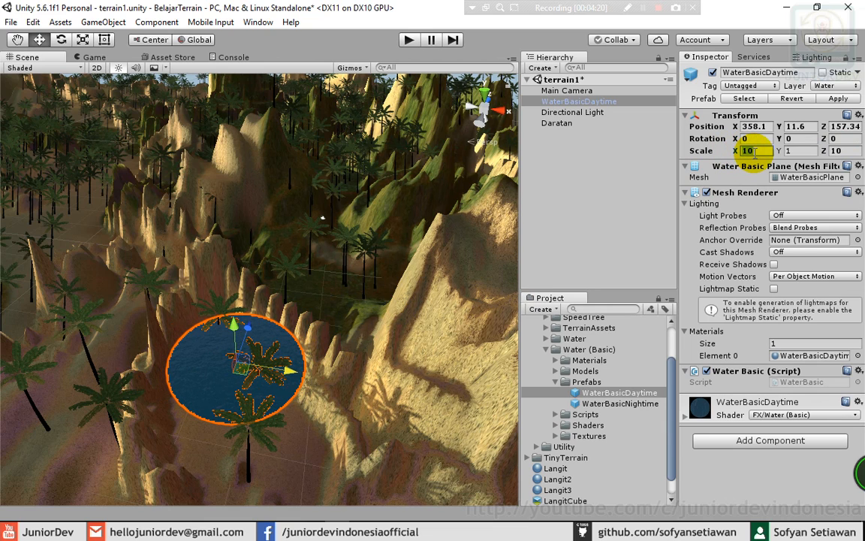
type("1")
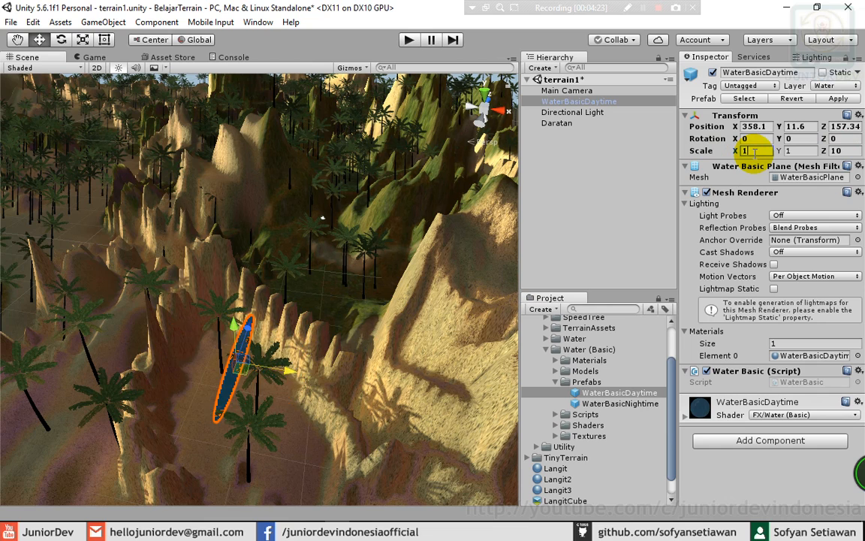
type("5")
key("Tab")
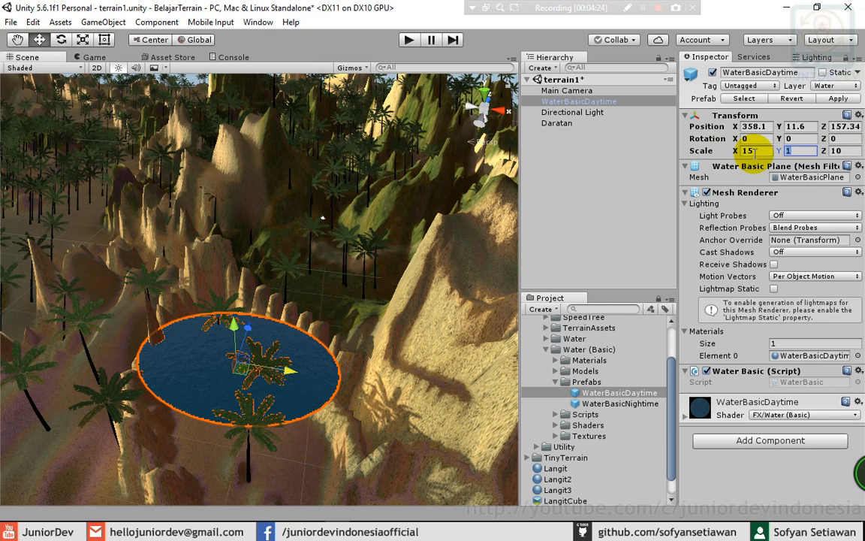
key("Tab")
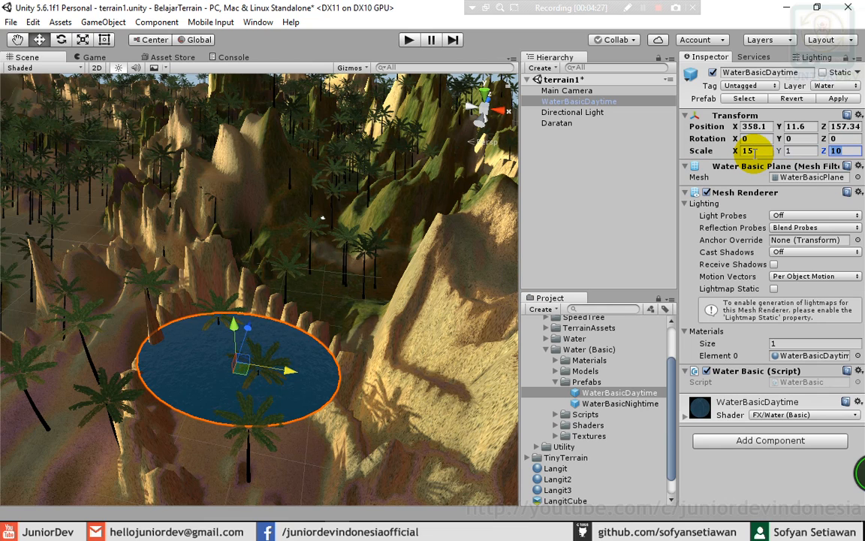
type("20")
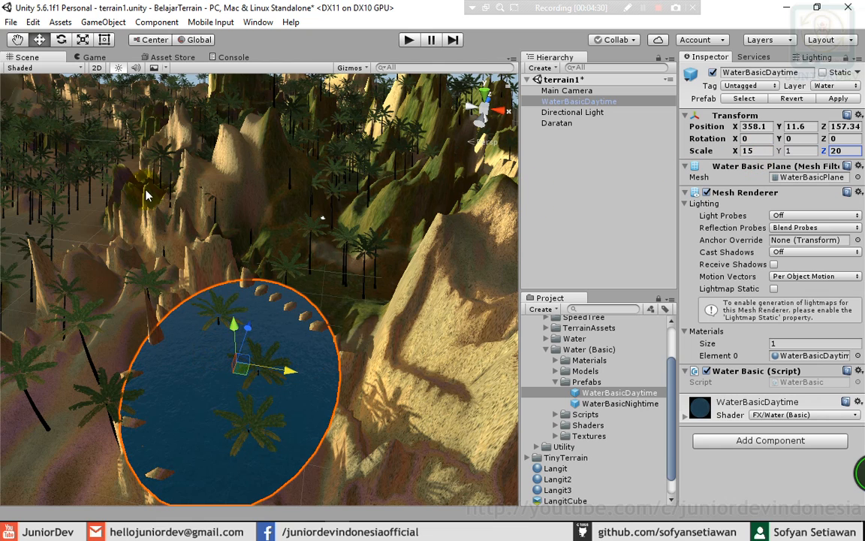
Rotate the water plane around its Y axis to about -24 degrees with the Rotate tool
left_click(62, 40)
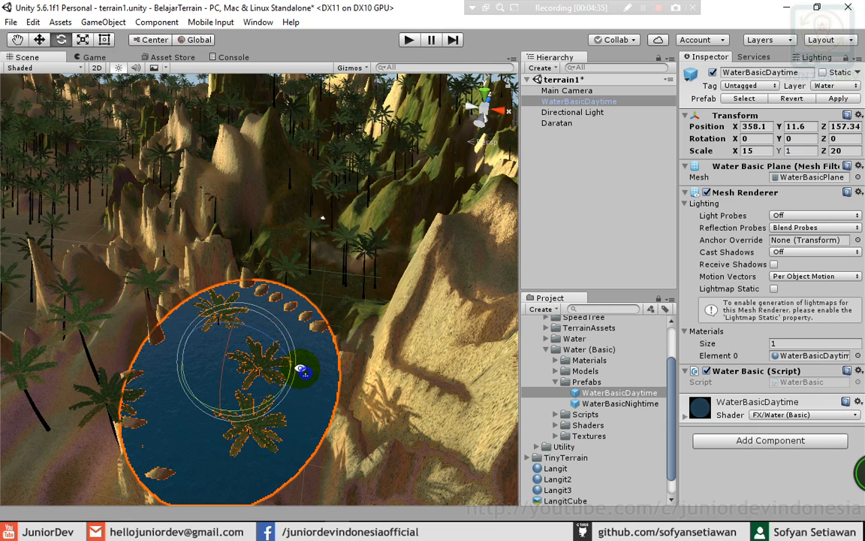
left_click_drag(309, 344, 269, 338, "alt")
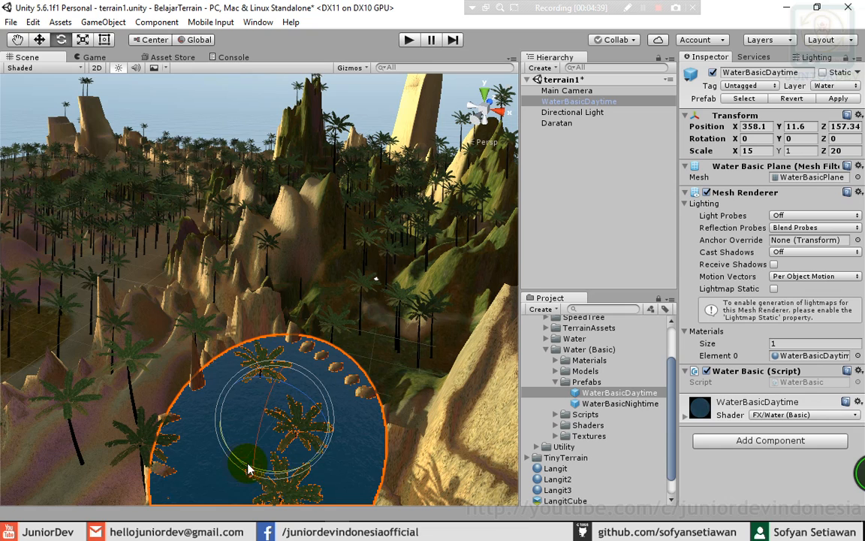
left_click_drag(267, 472, 290, 481)
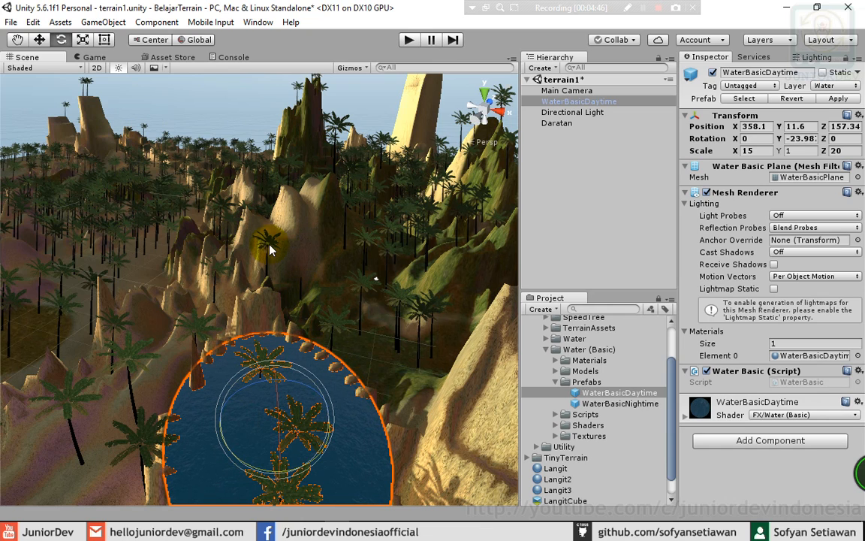
Lower the water plane into the basin enclosed by the rock spikes with the Move tool, to a Y position of 5.8
left_click(39, 39)
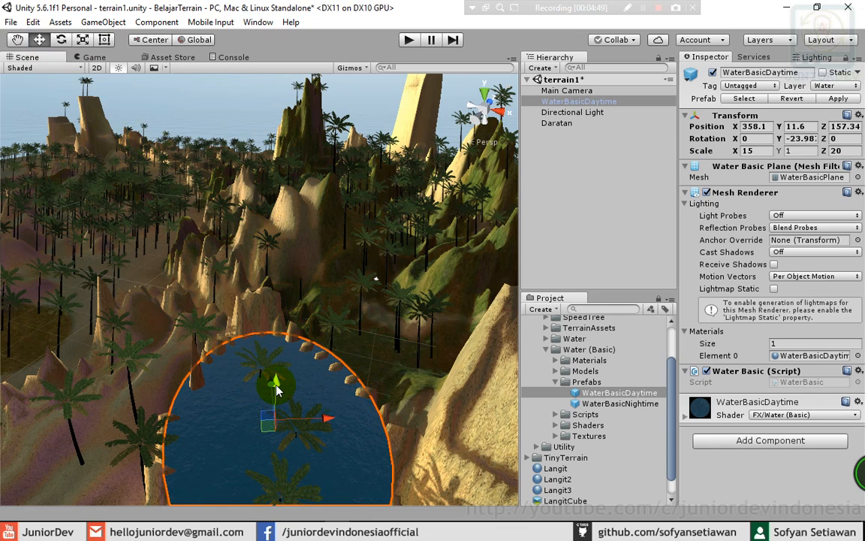
left_click_drag(276, 387, 286, 411)
key("ctrl+z")
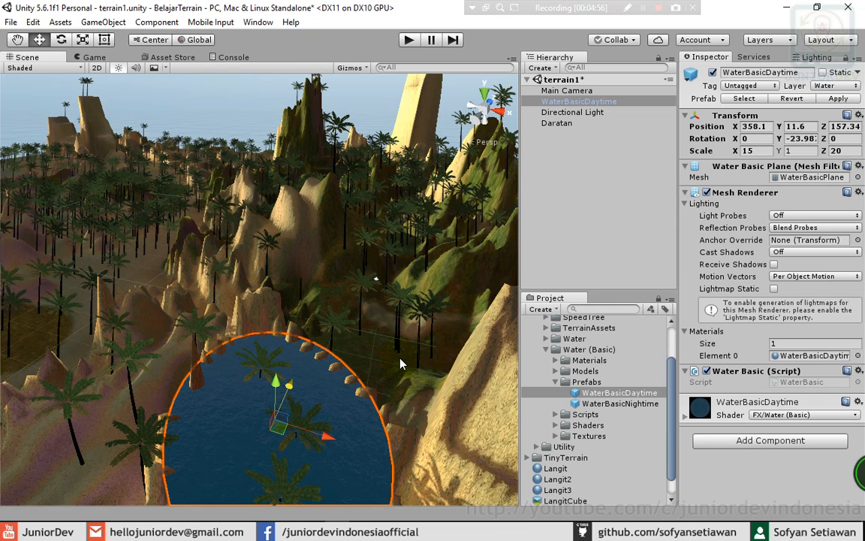
scroll(400, 364, "down", 5)
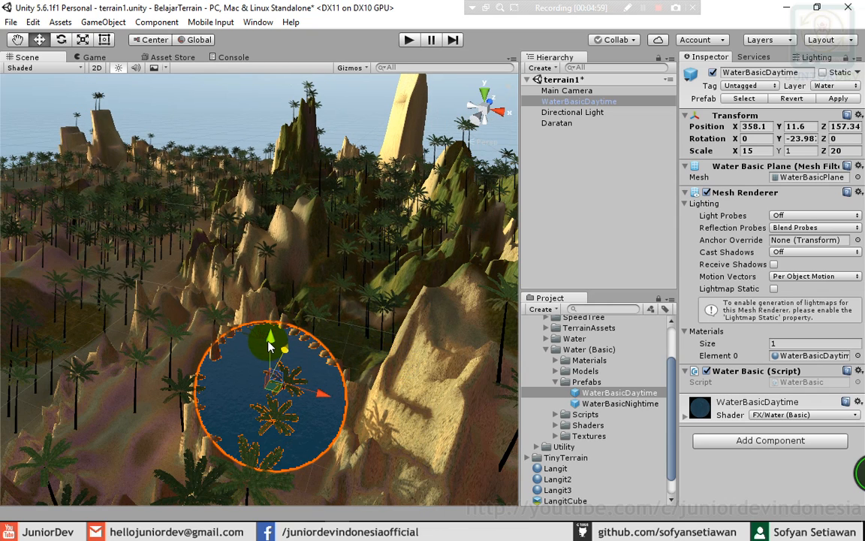
left_click_drag(272, 345, 402, 366)
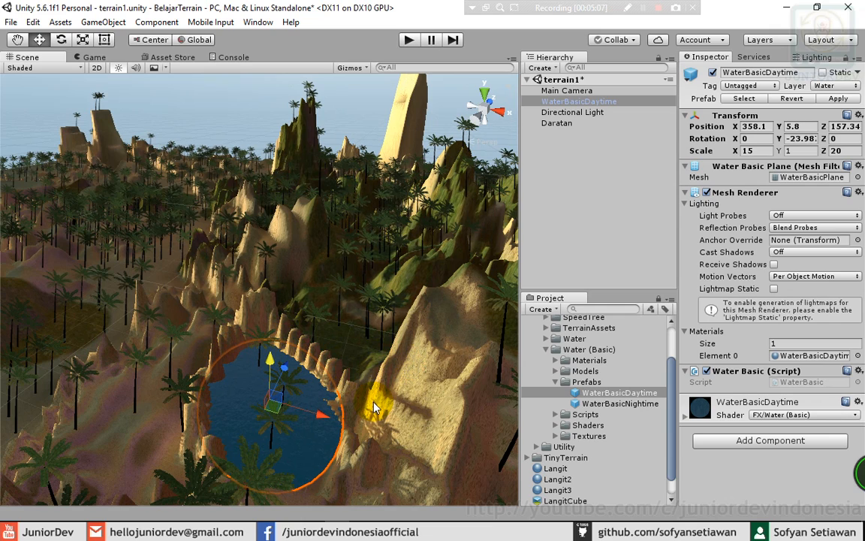
Examine the water's edge along the rock spikes up close and check what the Game view shows
scroll(368, 407, "up", 5)
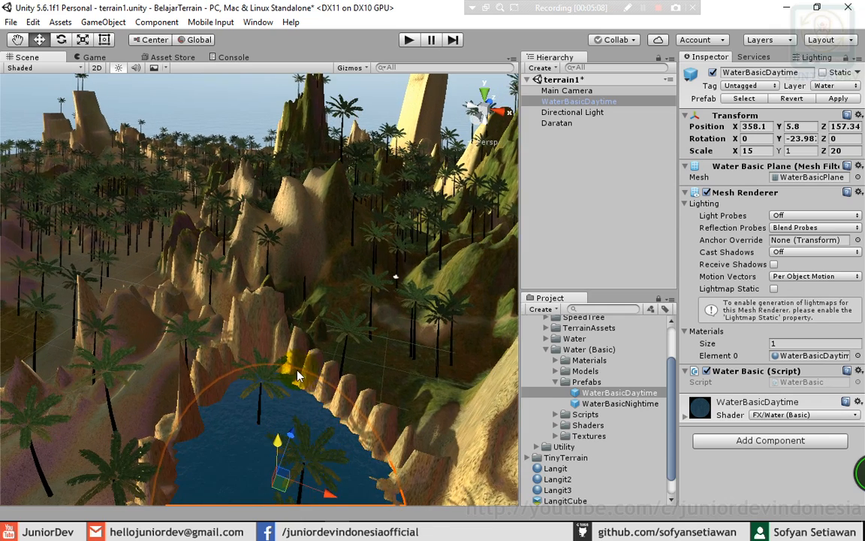
scroll(297, 376, "up", 2)
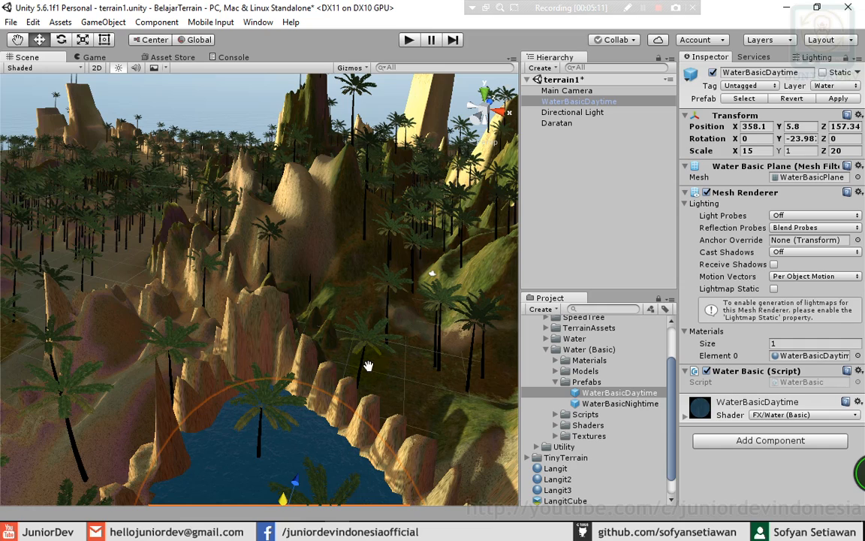
scroll(280, 290, "up", 4)
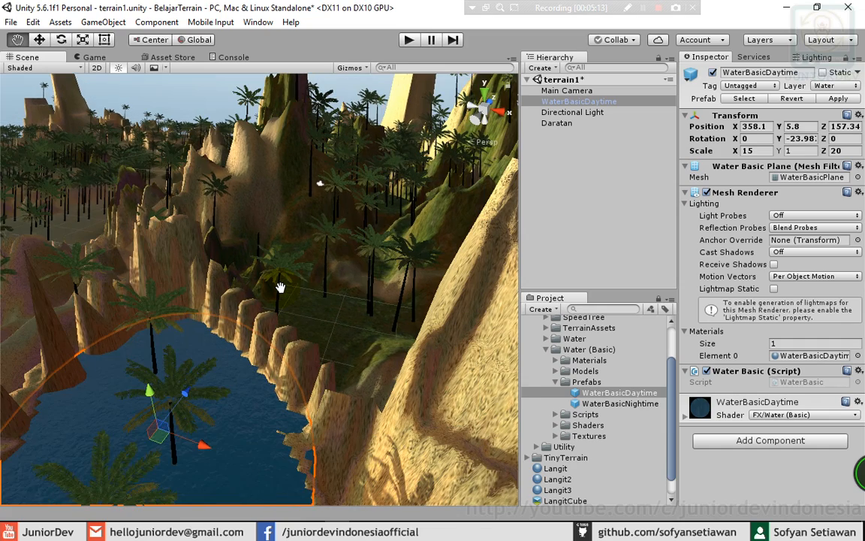
middle_click_drag(280, 287, 280, 286)
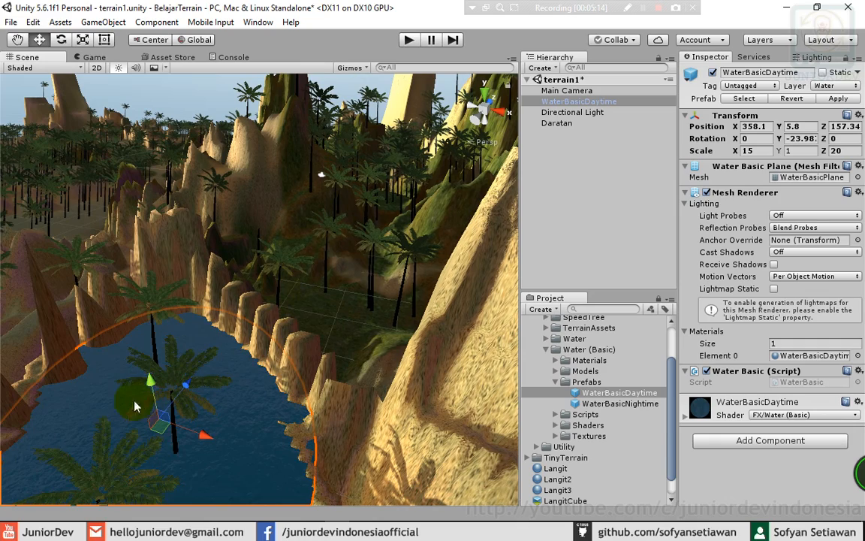
middle_click_drag(184, 405, 231, 398)
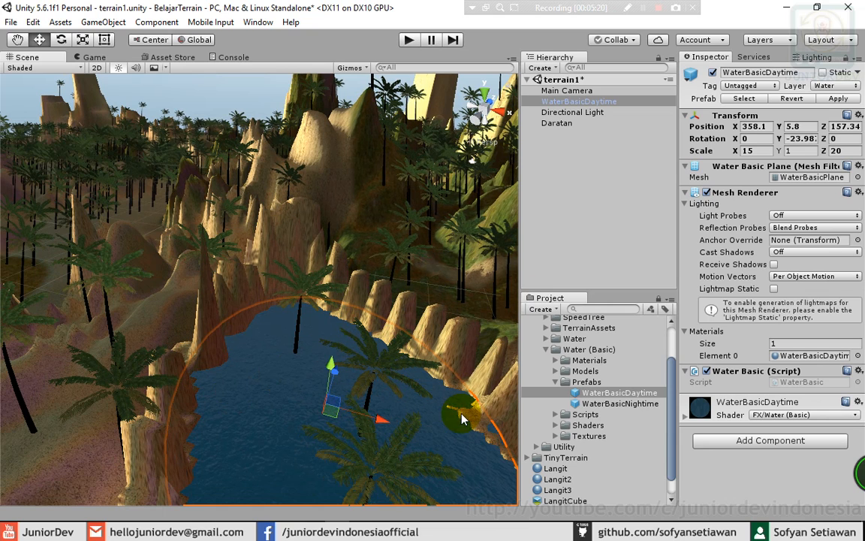
left_click(93, 58)
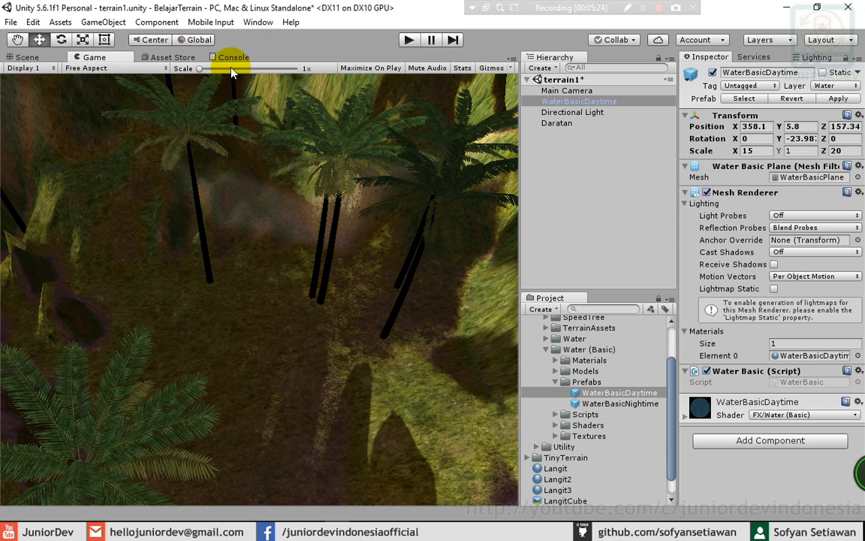
left_click(27, 58)
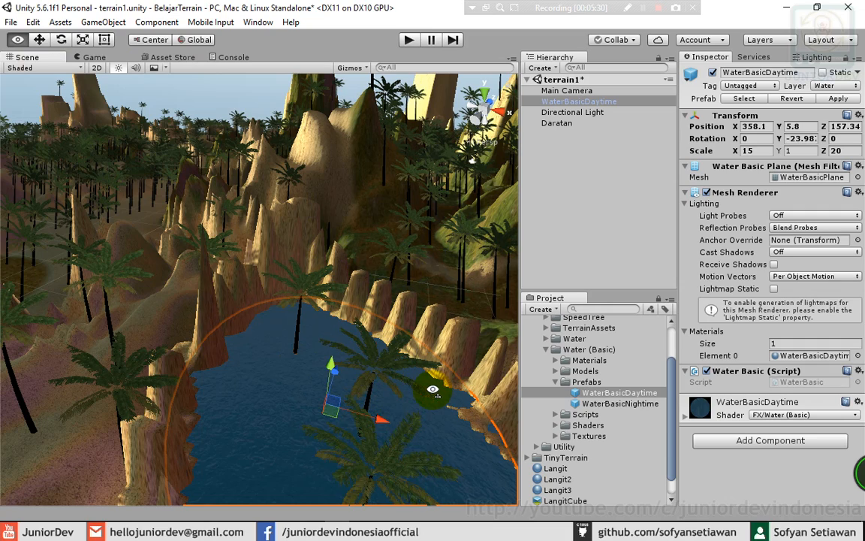
Align the Main Camera with a close scene view looking down on the water, palm trees and rock spikes
left_click_drag(397, 354, 443, 398, "alt")
scroll(302, 364, "up", 6)
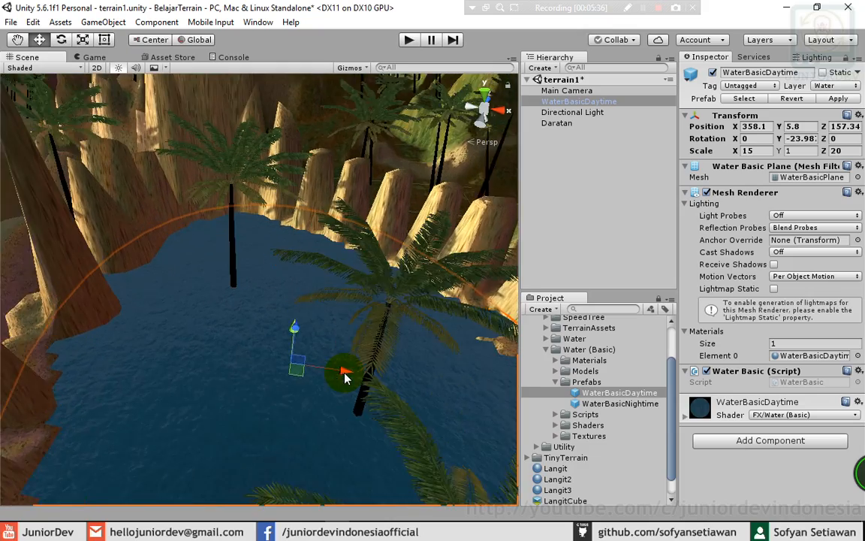
scroll(345, 378, "up", 3)
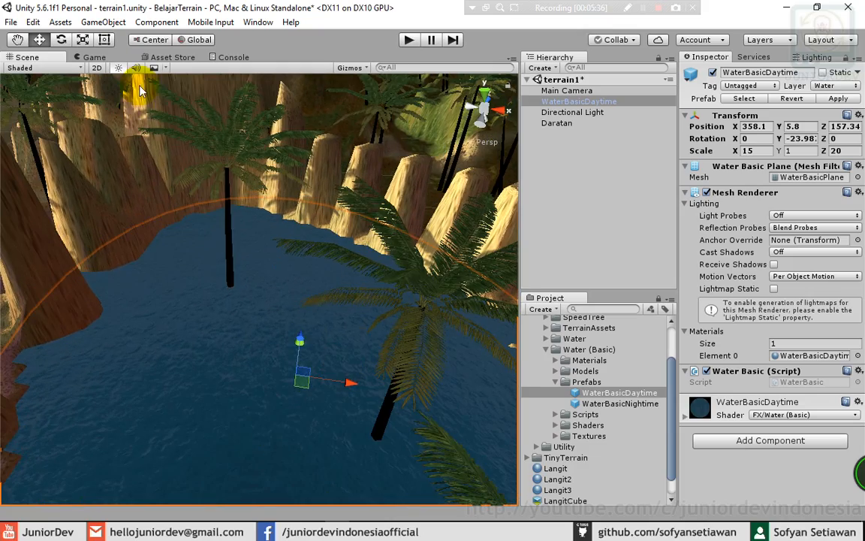
left_click(553, 94)
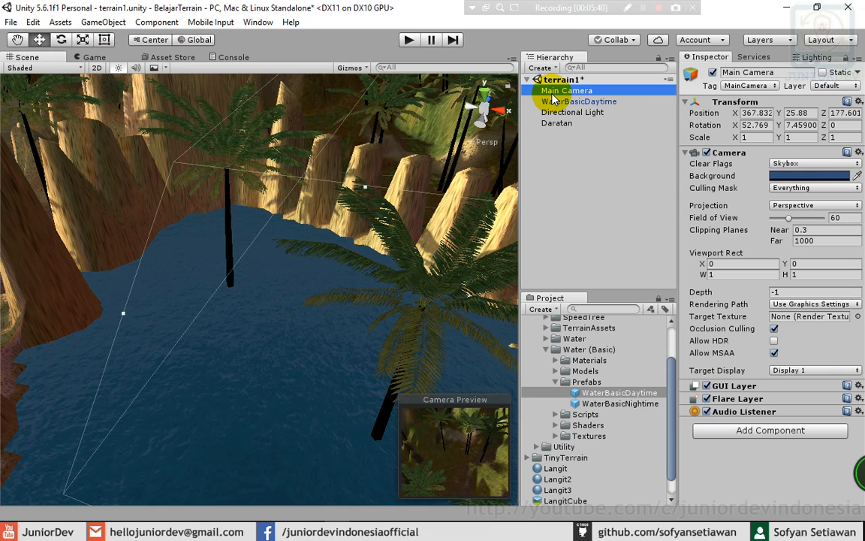
left_click(101, 23)
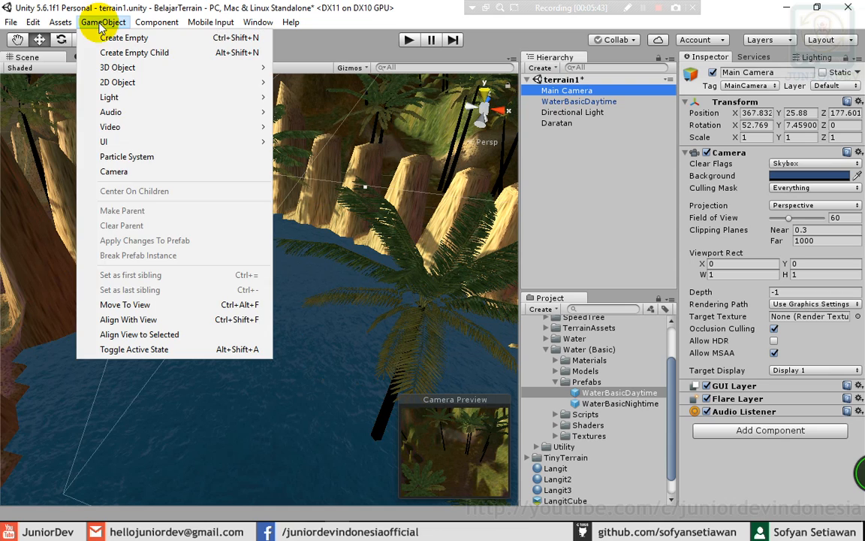
left_click(126, 324)
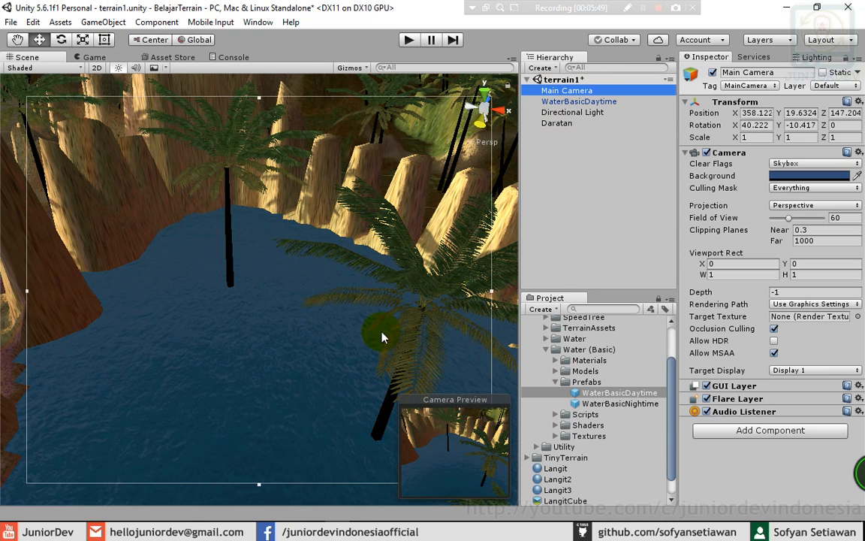
Play the scene in the Game view to check the water's movement, and stop playback
left_click(93, 57)
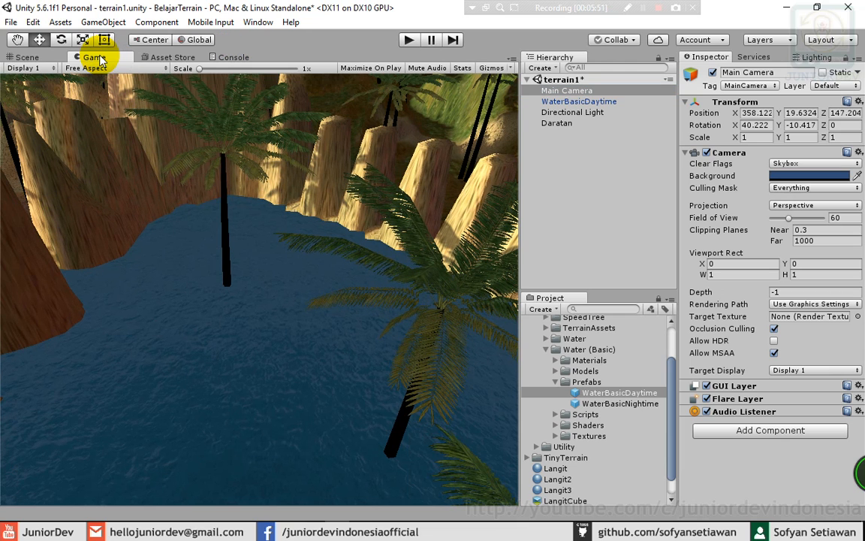
left_click(406, 40)
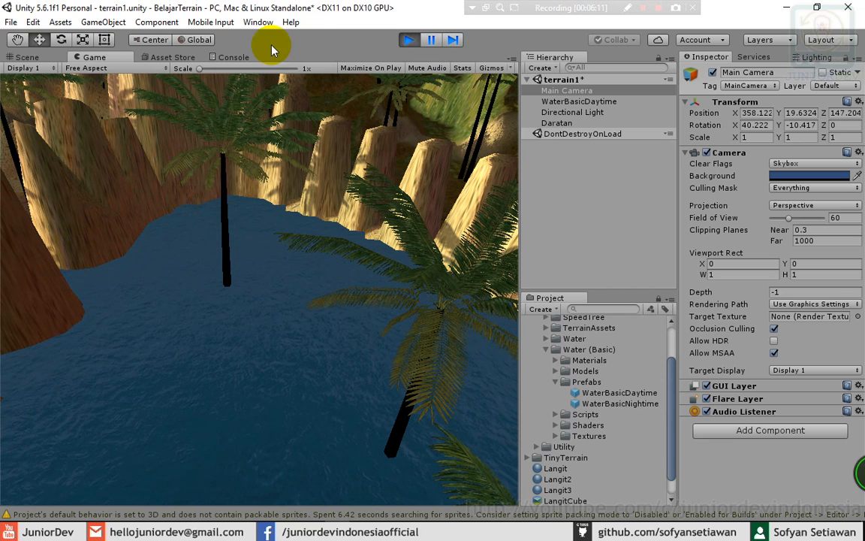
left_click(405, 44)
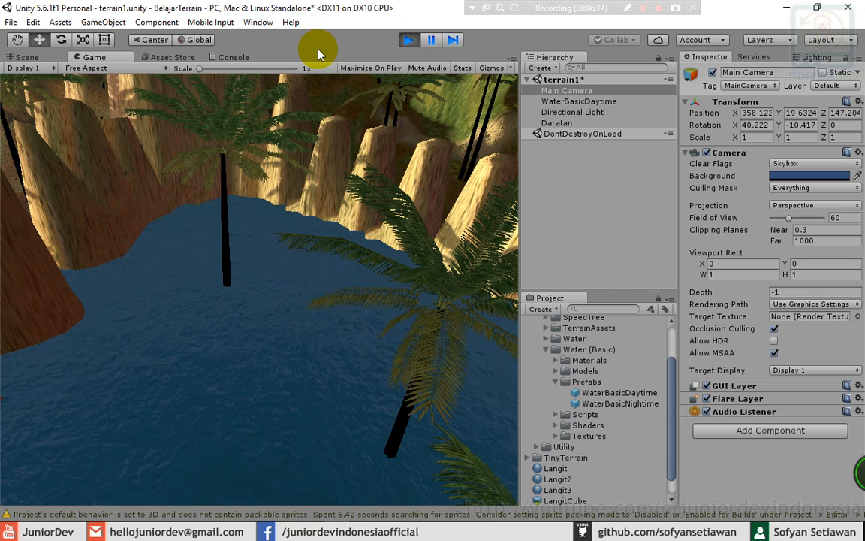
key("ctrl+p")
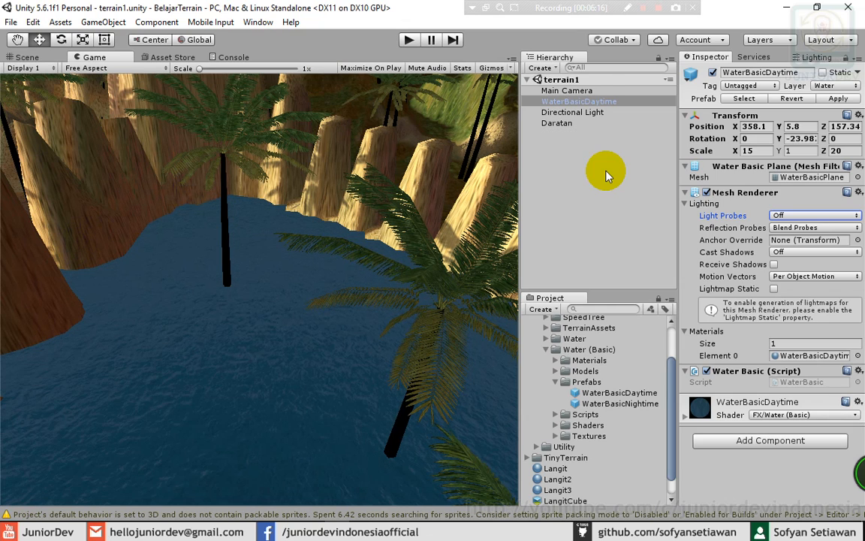
Rename the WaterBasicDaytime object in the scene as "Air Kolam 1"
left_click(573, 104)
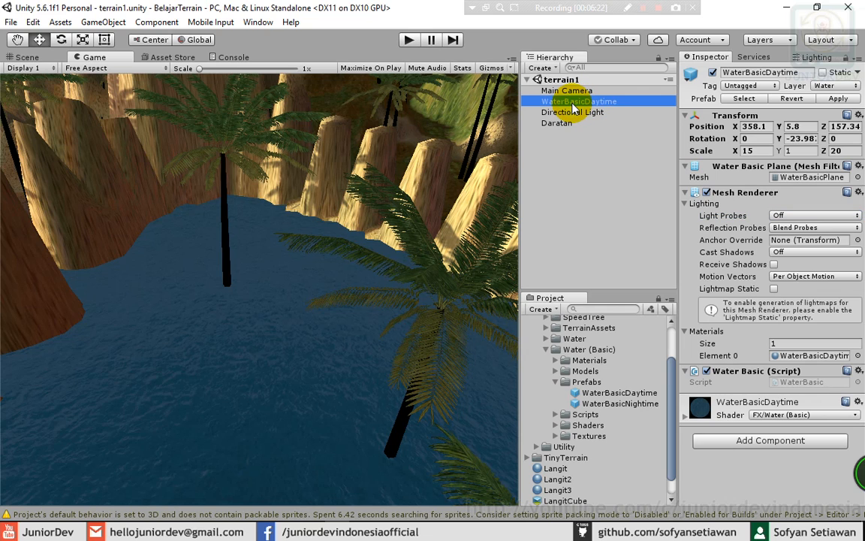
left_click(572, 106)
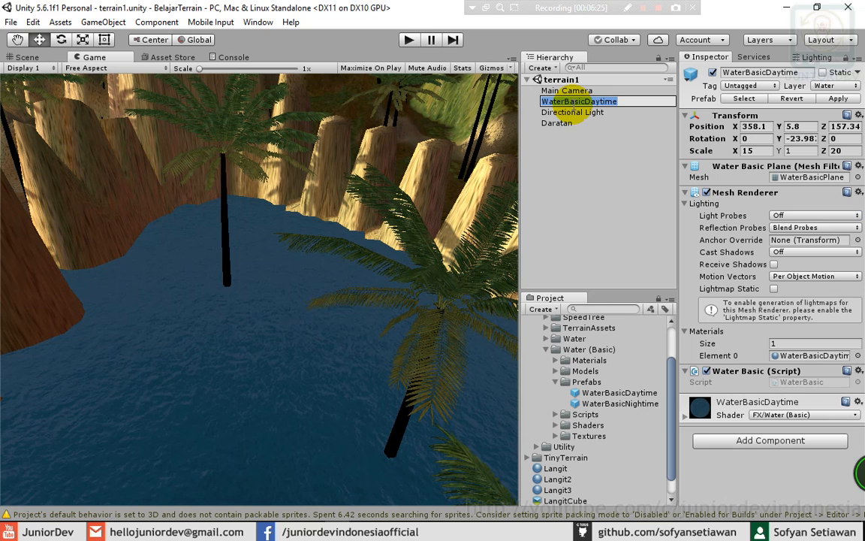
type("Air K")
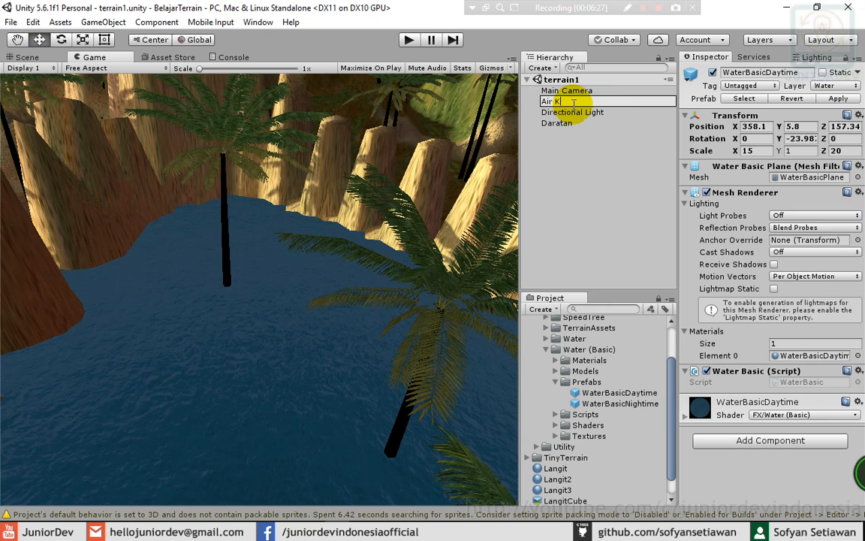
type("olam 1")
key("Return")
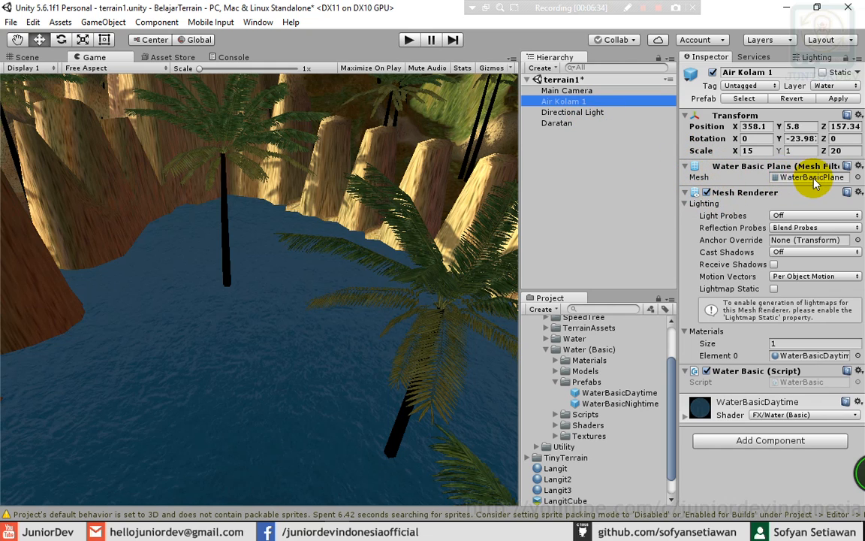
Examine the mesh choices for Air Kolam 1 and its Mesh Renderer's Reflection Probes setting
left_click(858, 178)
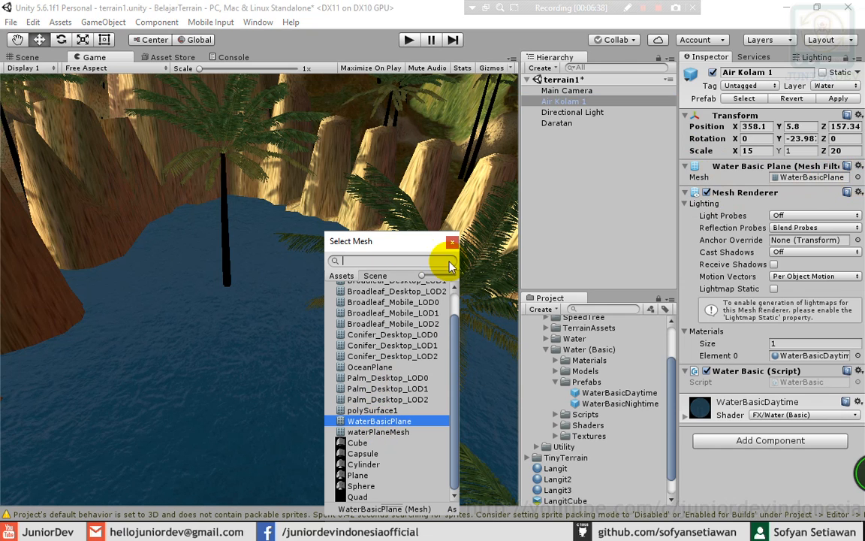
left_click(452, 243)
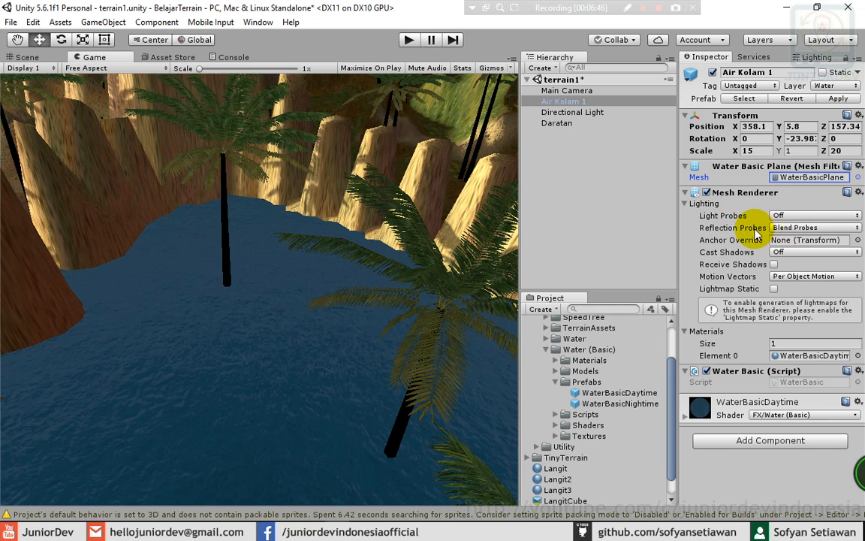
left_click(751, 228)
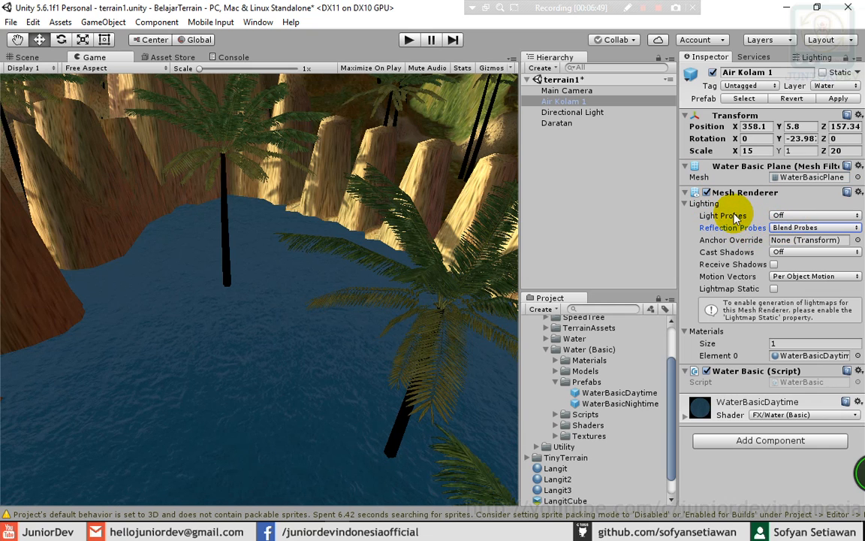
Set the Mesh Renderer's Reflection Probes on Air Kolam 1 to Blend Probes And Skybox
left_click(737, 218)
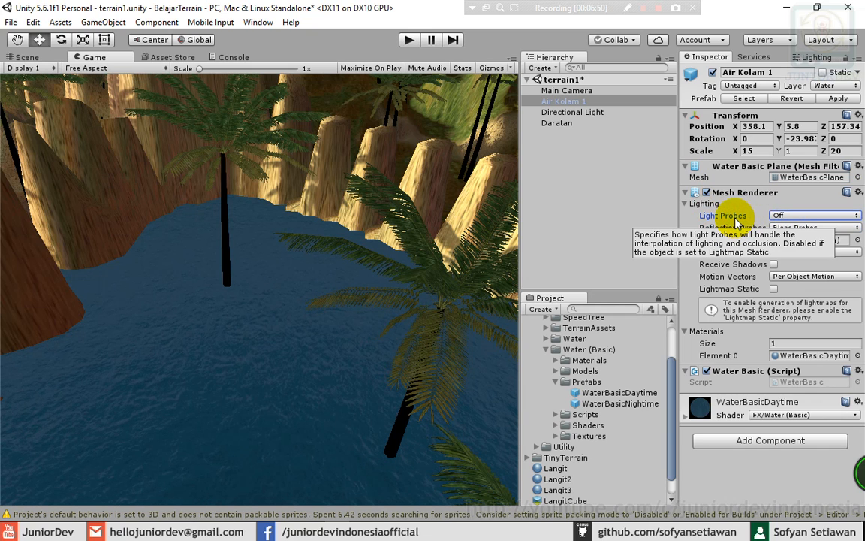
left_click(739, 227)
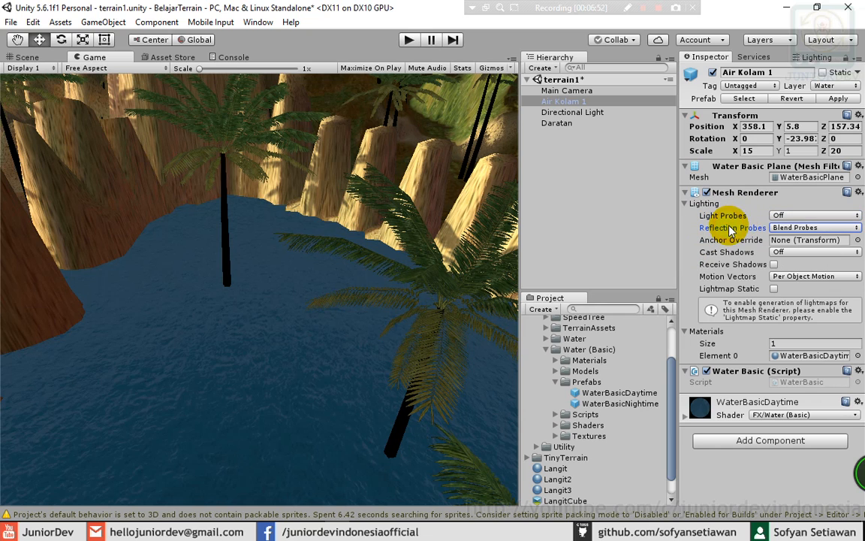
left_click(785, 230)
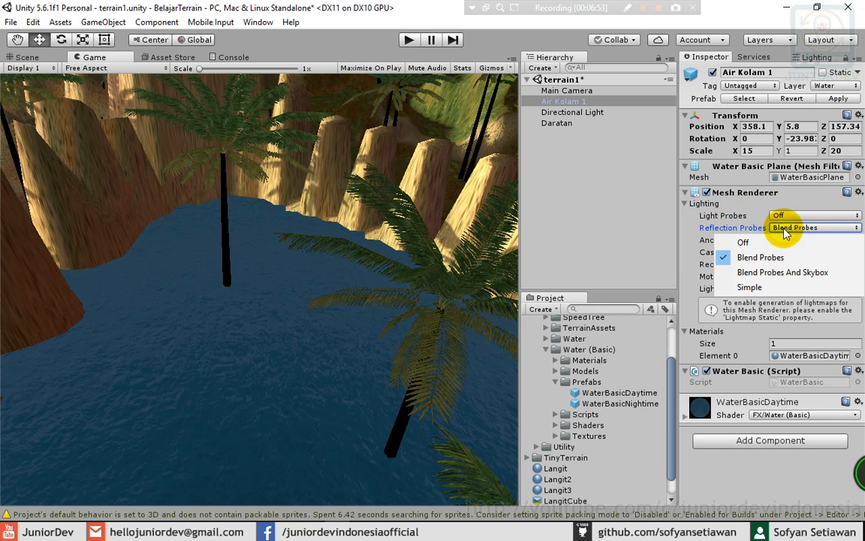
left_click(778, 273)
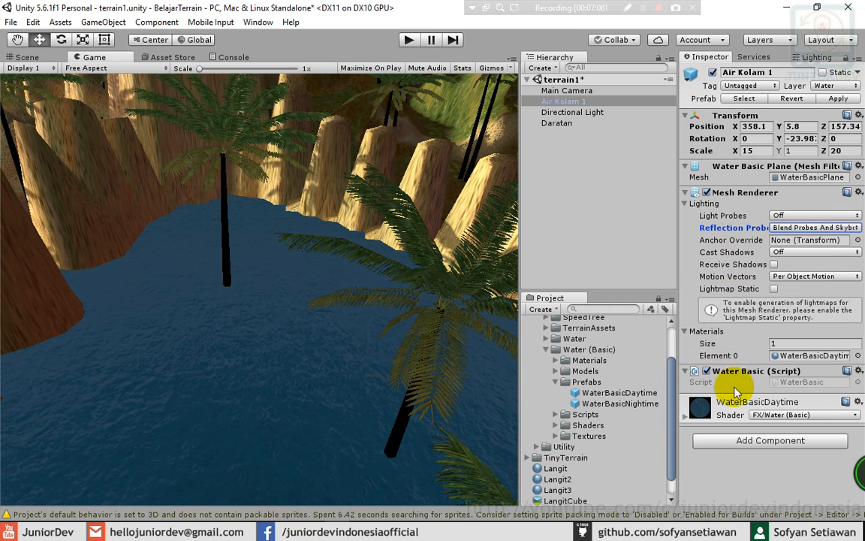
Examine Air Kolam 1's Water Basic script and its WaterBasicDaytime material, including the FX shader choices and the wave and colour properties
key("alt")
left_click(689, 371, "alt")
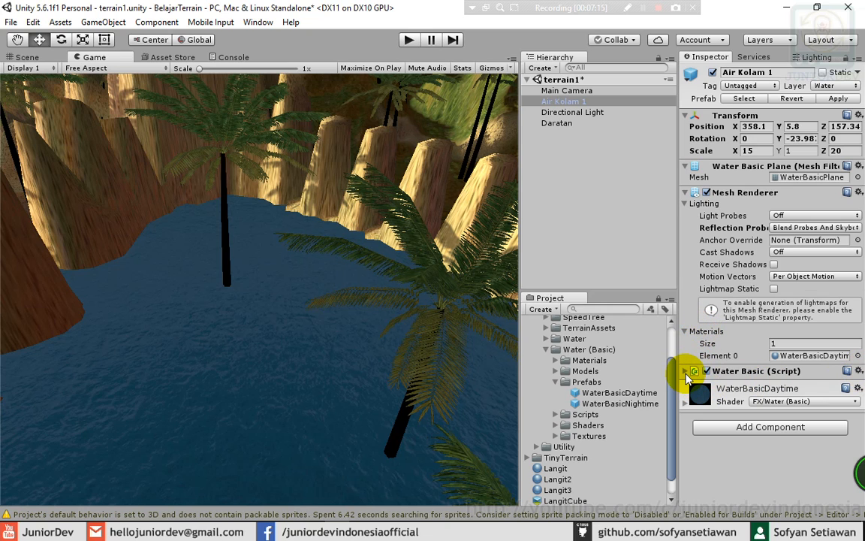
left_click(685, 371)
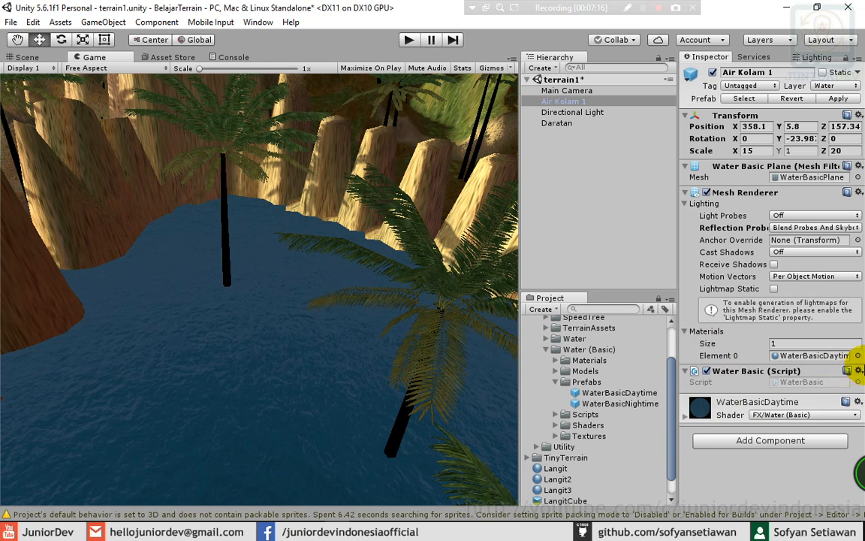
left_click(686, 415)
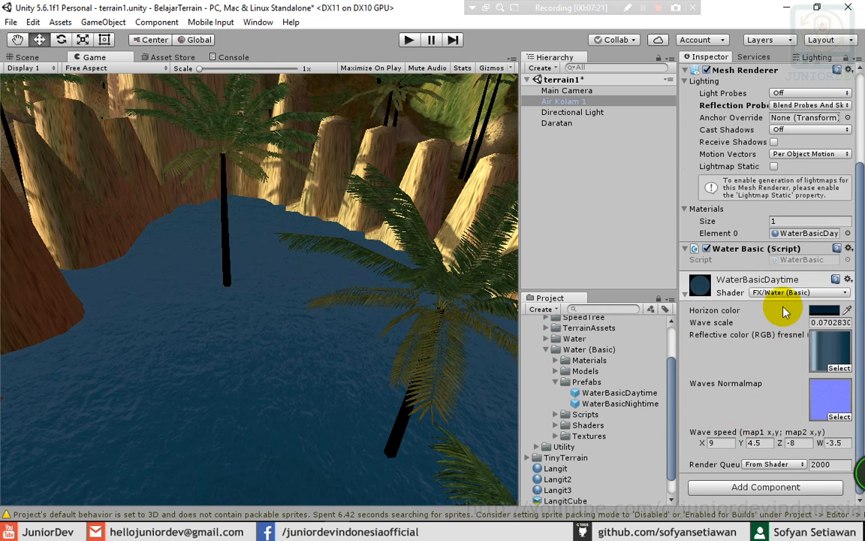
left_click(765, 296)
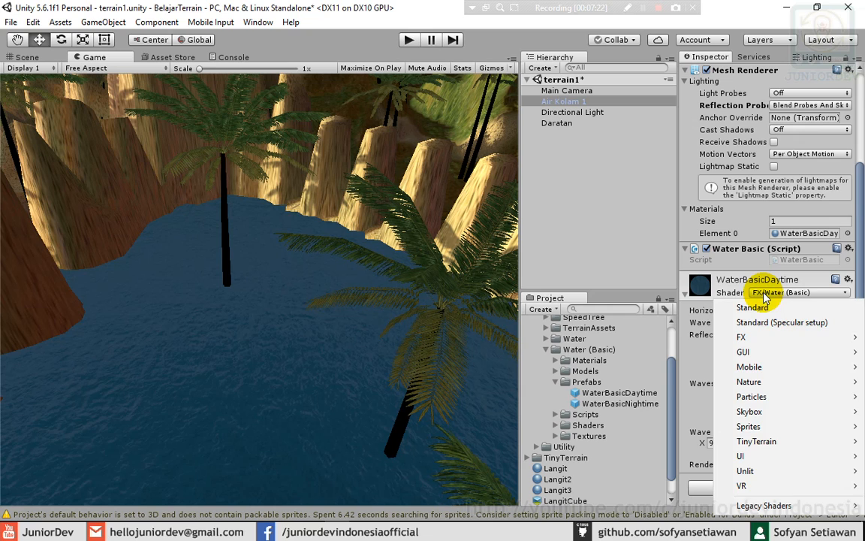
mouse_move(763, 336)
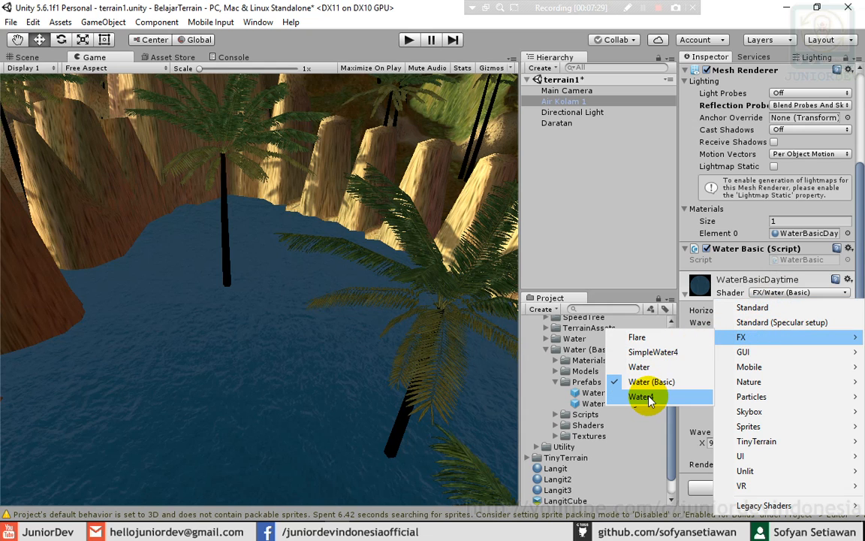
left_click(789, 293)
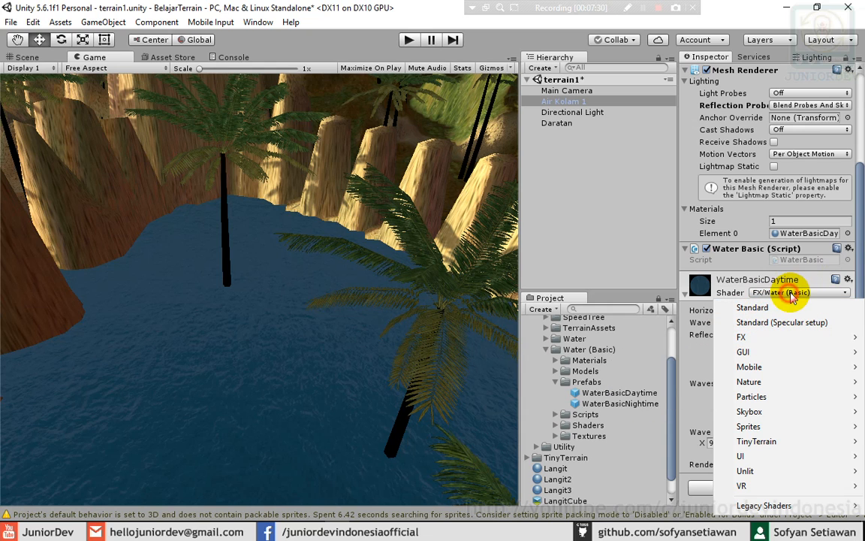
left_click(737, 291)
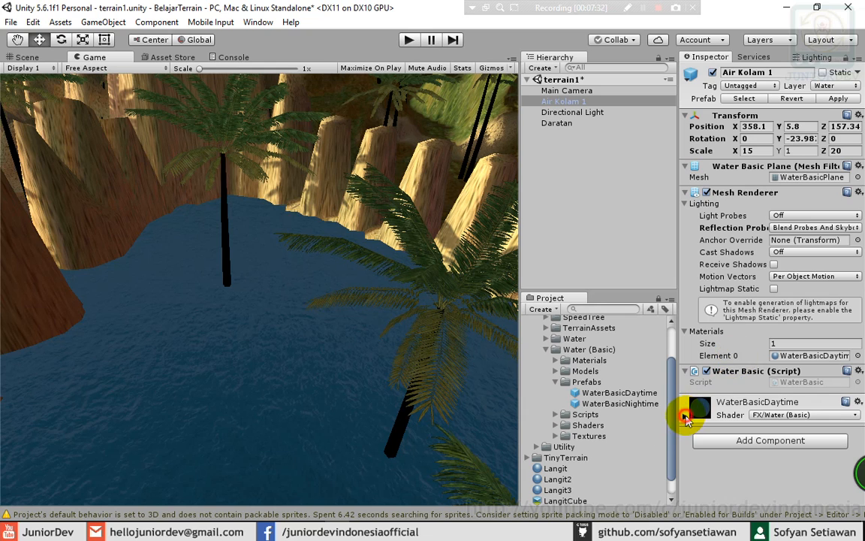
left_click(686, 411)
scroll(807, 402, "down", 3)
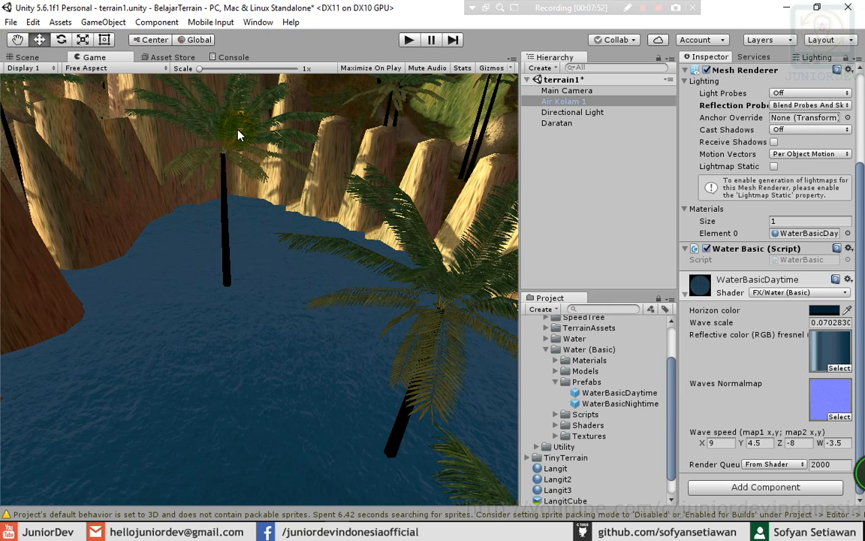
Save the terrain1 scene and bring the dry palm valley beyond the rock spikes into the Scene view
key("ctrl+s")
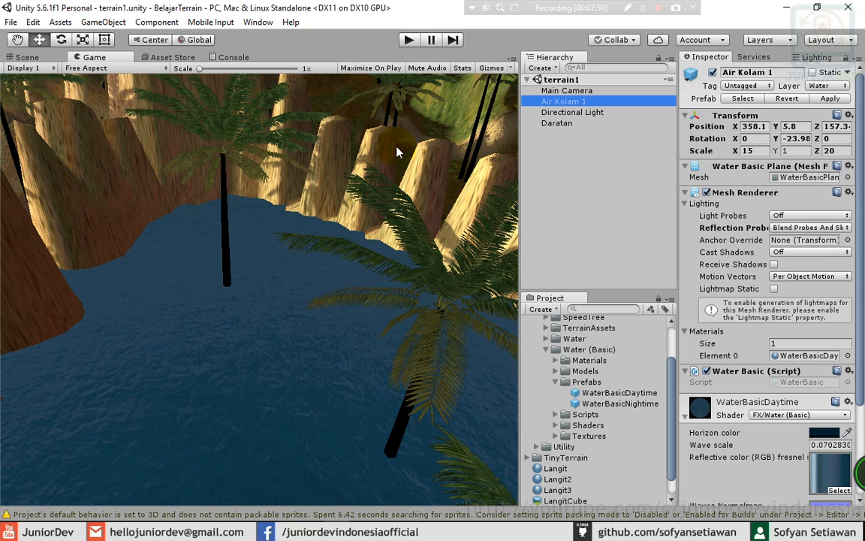
left_click(409, 104)
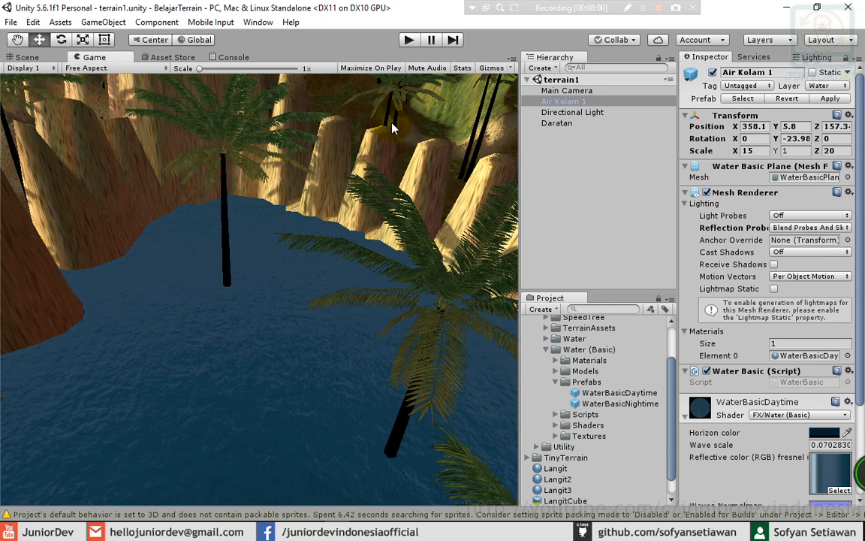
left_click(28, 59)
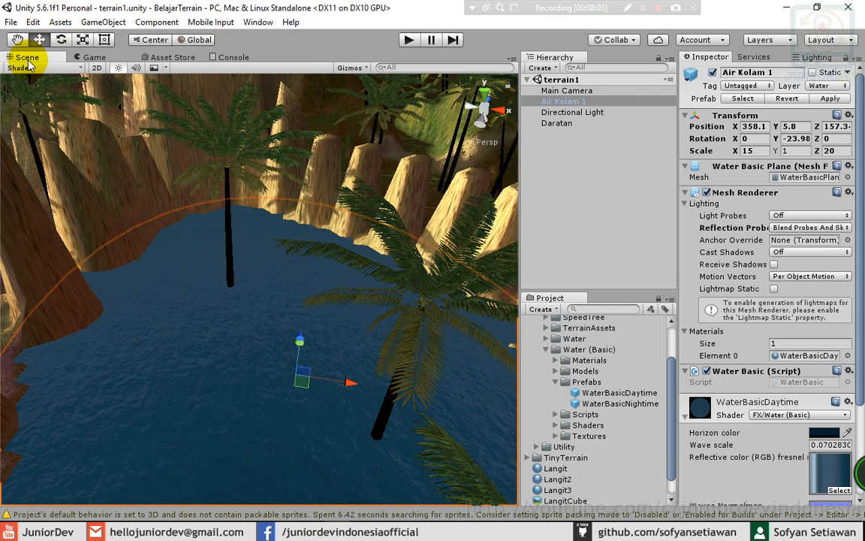
left_click(374, 114)
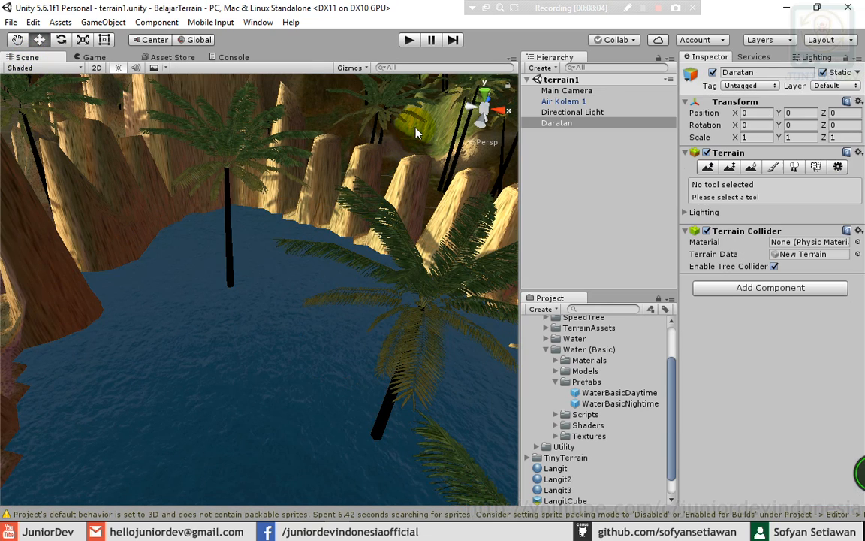
key("q")
left_click_drag(331, 221, 201, 346)
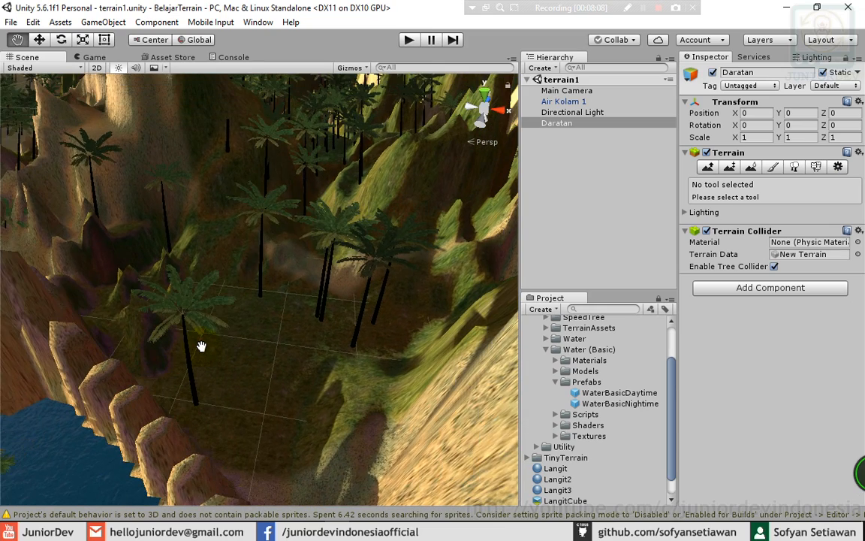
scroll(253, 343, "up", 1)
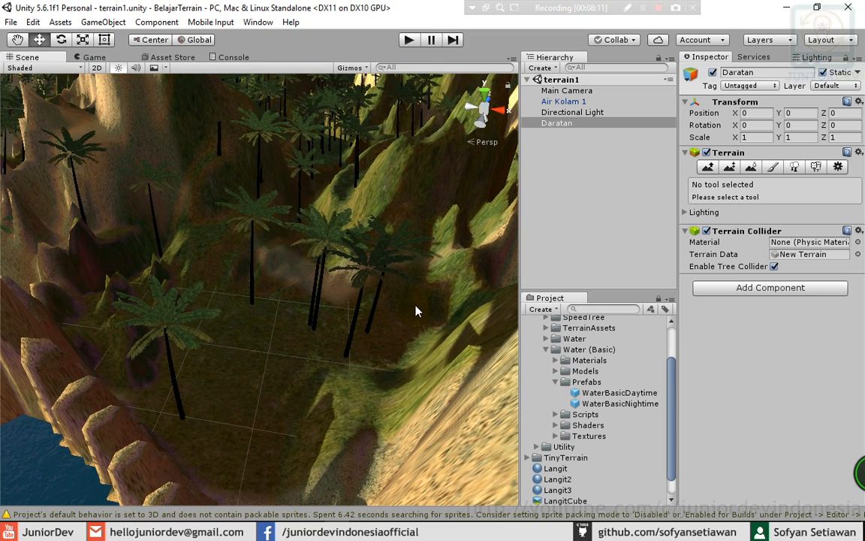
Compare the Water4Simple and Water4Advanced prefabs in the Water4 assets of the Standard Assets Environment folder
left_click(556, 382)
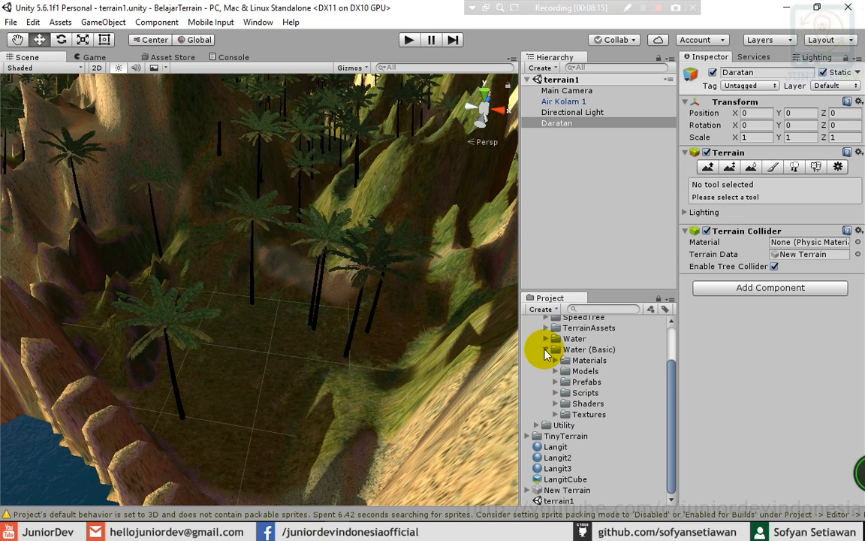
left_click(546, 349)
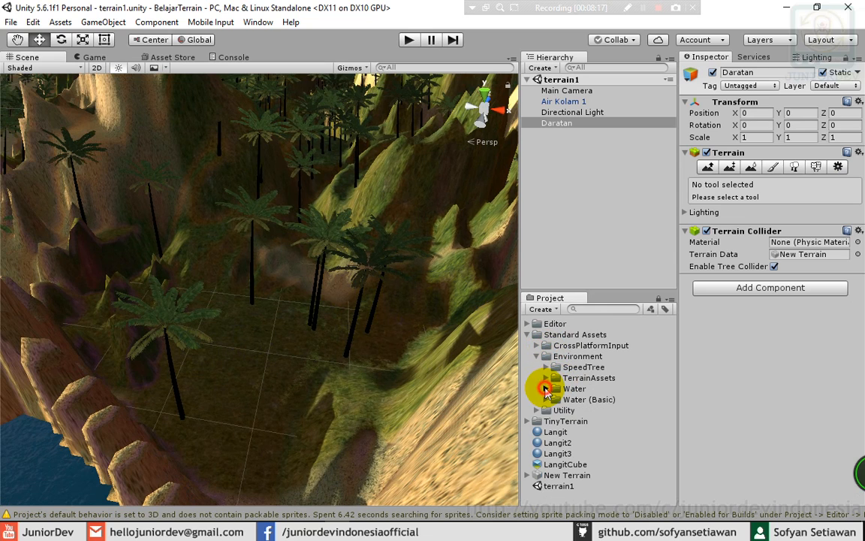
left_click(546, 388)
left_click(557, 410)
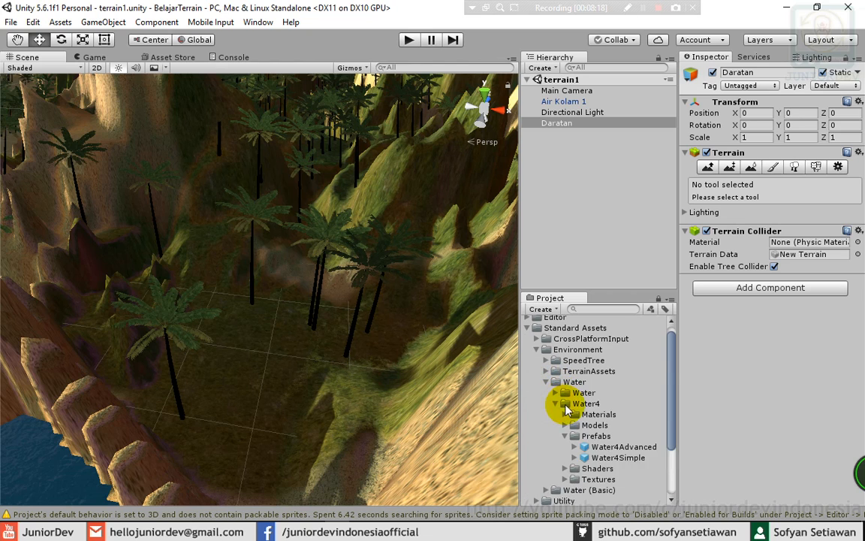
left_click(610, 381)
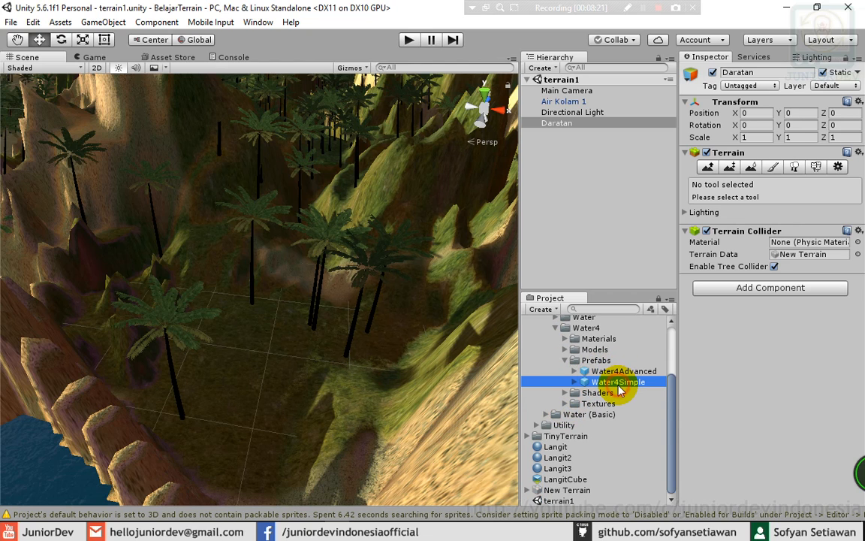
left_click(620, 372)
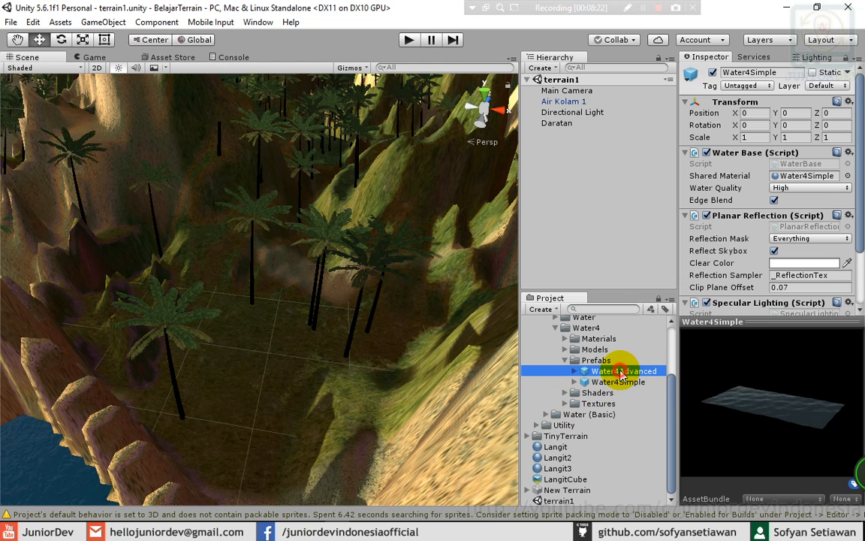
left_click(621, 383)
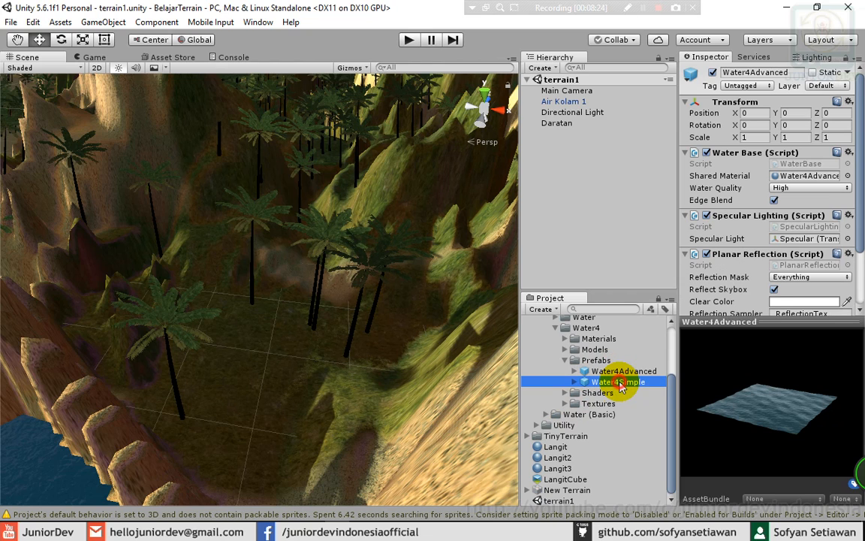
left_click(622, 372)
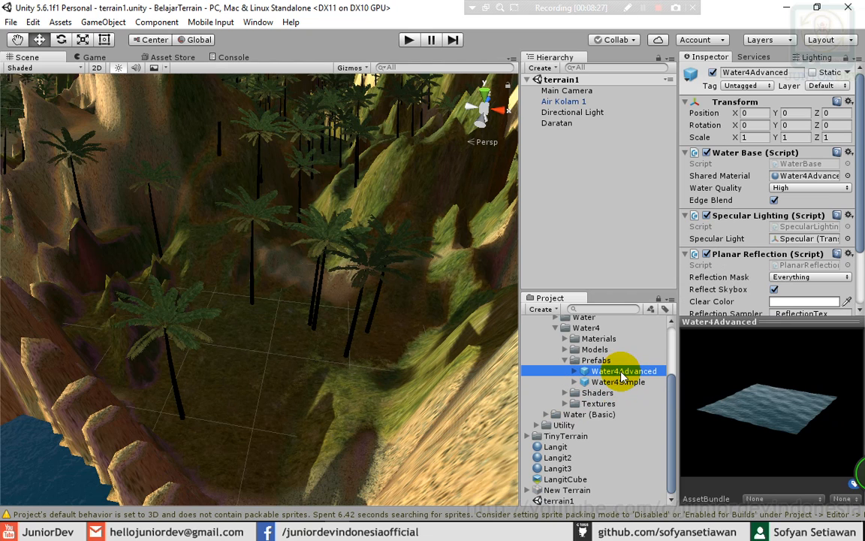
Place the Water4Advanced prefab in the palm valley on the terrain and inspect its accompanying reflection camera object
left_click_drag(628, 375, 441, 365)
left_click_drag(297, 368, 350, 347)
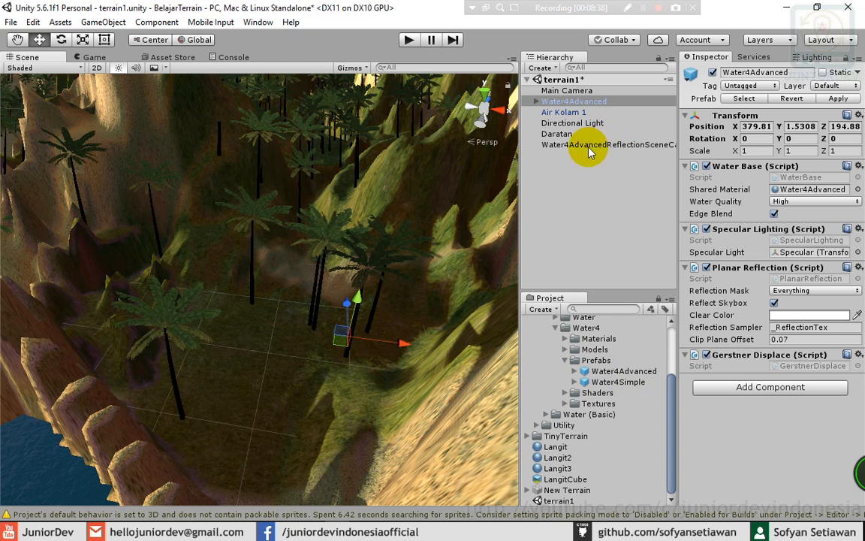
left_click(574, 146)
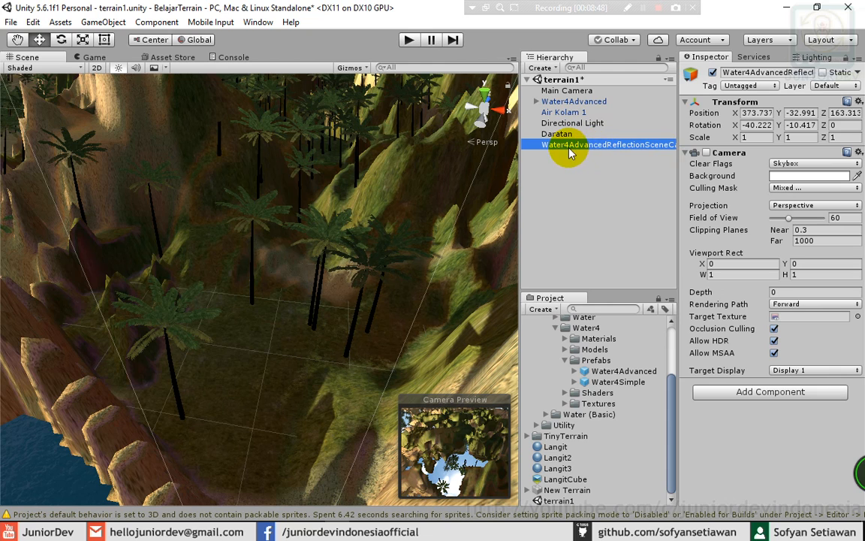
left_click(580, 102)
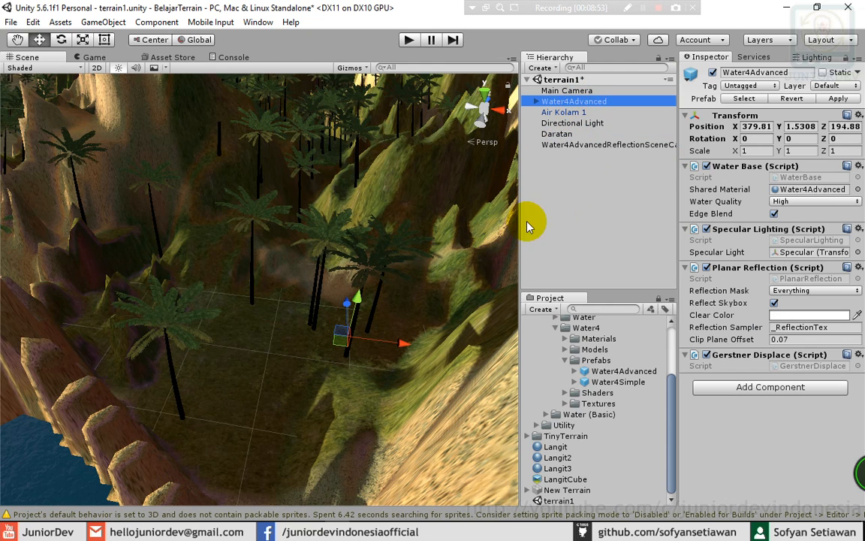
Move Water4Advanced to Y 2.7 and Z 218.4 so that its water fills the floor of the palm valley
left_click(357, 304)
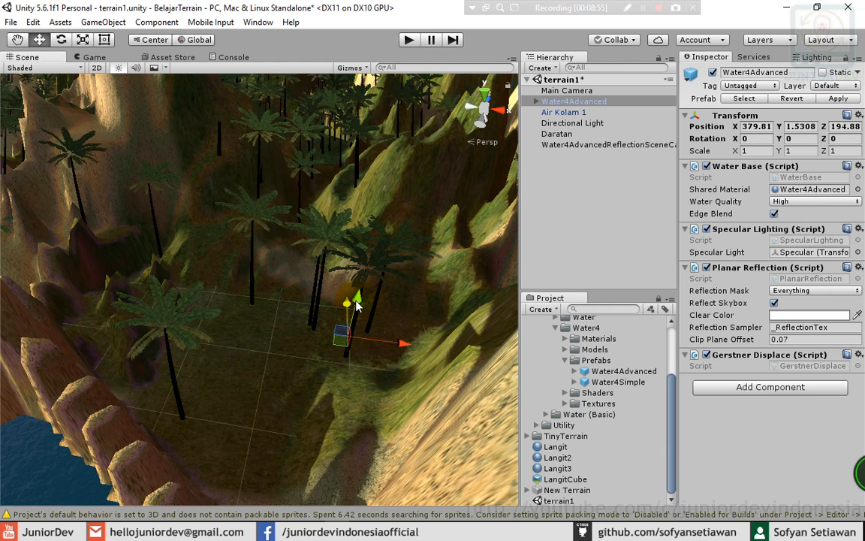
left_click_drag(359, 298, 574, 165)
left_click_drag(356, 193, 358, 182)
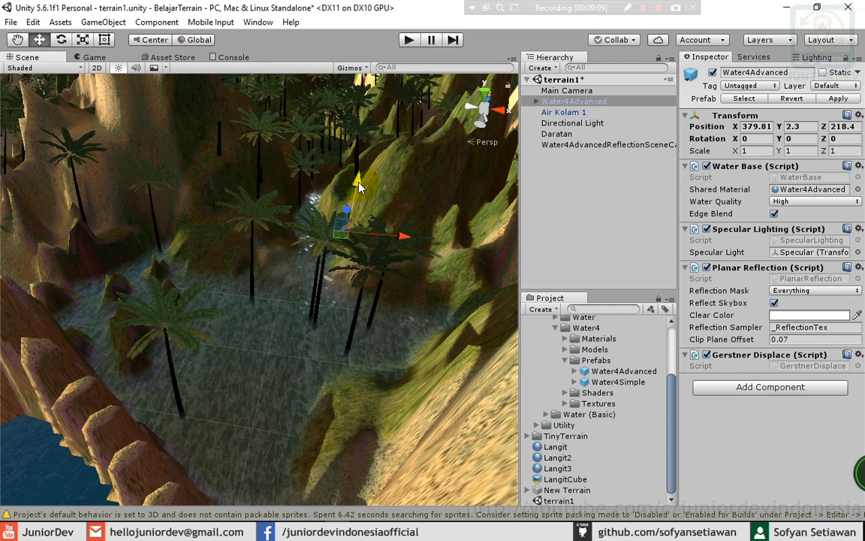
left_click_drag(359, 186, 359, 184)
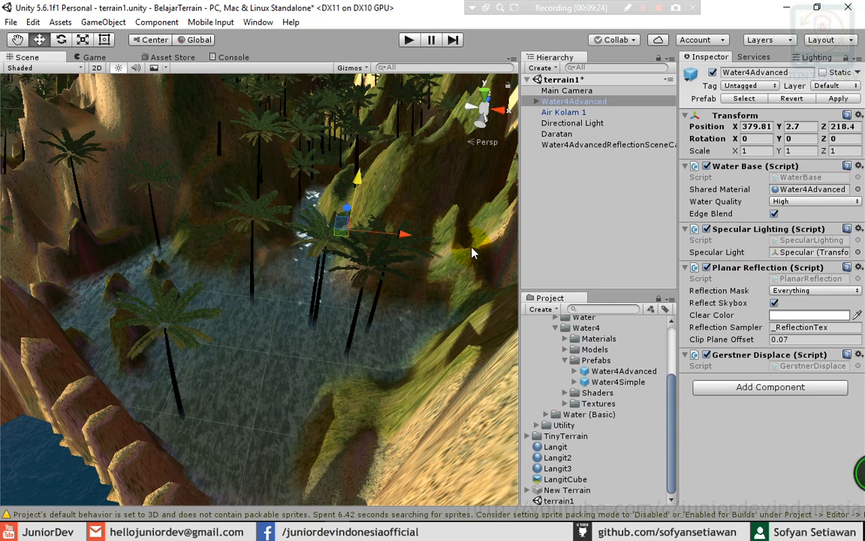
Examine Water4Advanced's Shared Material choices and Water Quality setting in the Water Base script, keeping the current material
left_click(573, 104)
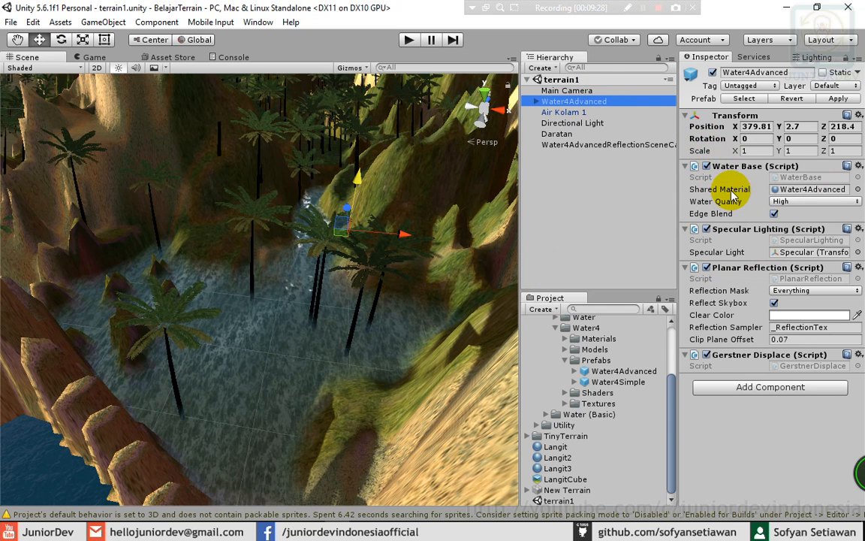
left_click(858, 189)
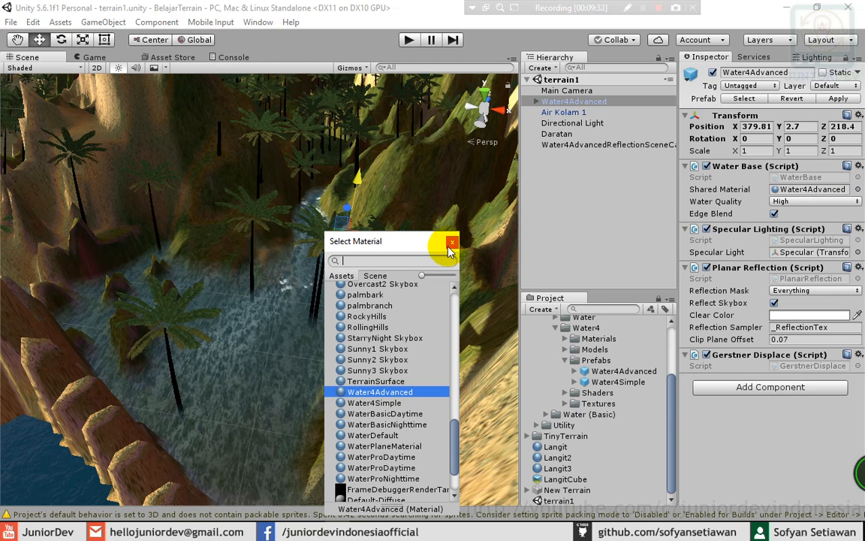
left_click(452, 241)
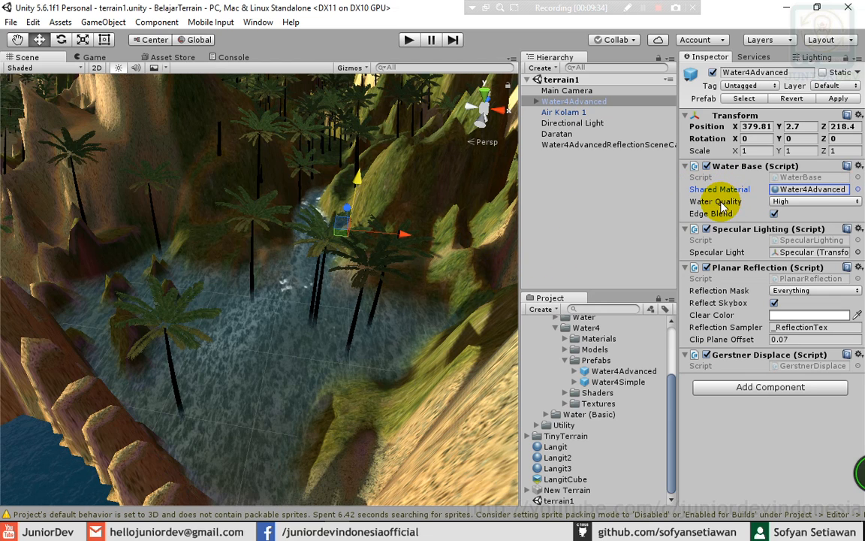
left_click(713, 204)
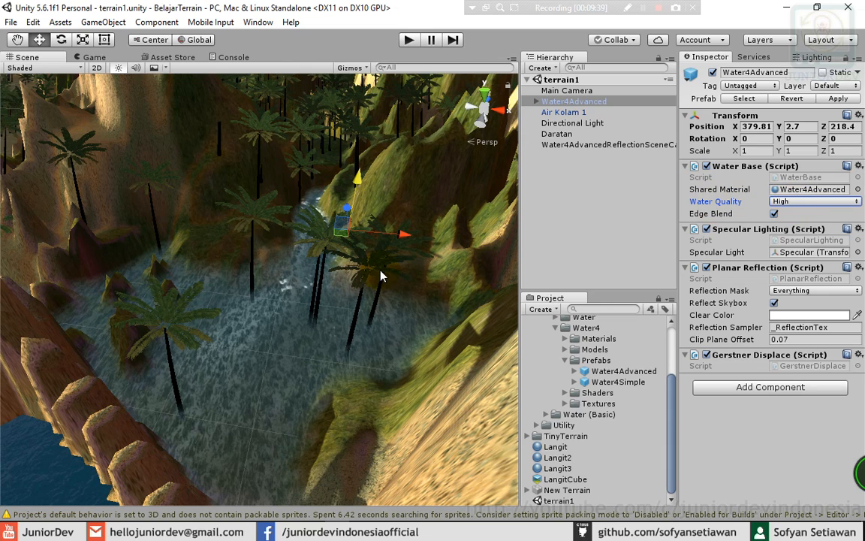
Examine Water4Advanced's Edge Blend setting and the Reflection Mask and Clear Color settings in its Planar Reflection script, keeping their current values
left_click(711, 214)
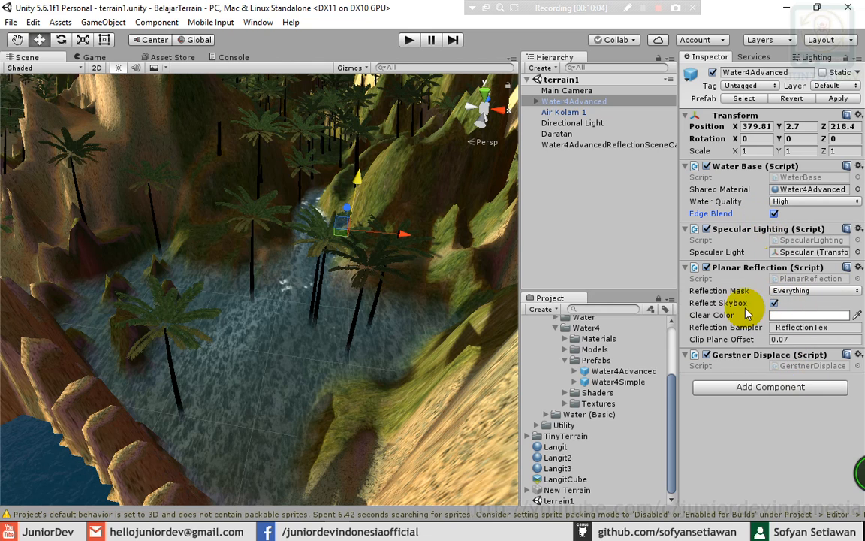
left_click(731, 294)
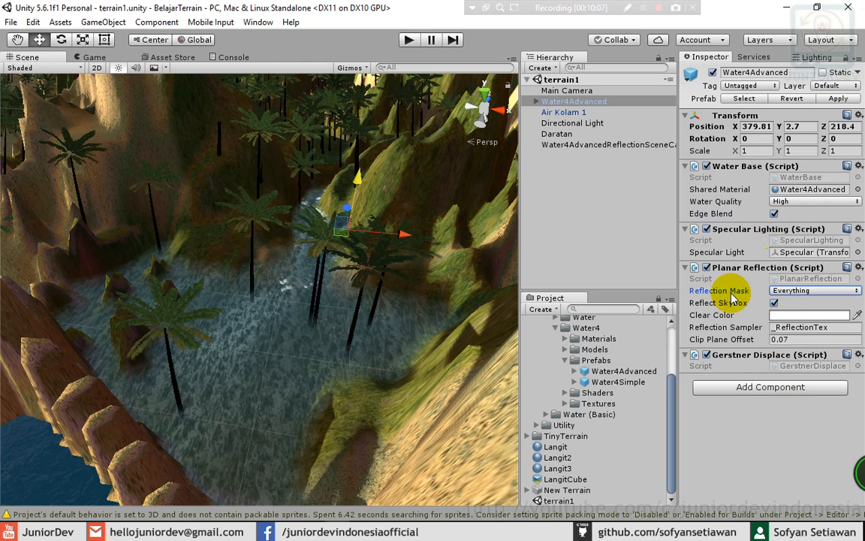
left_click(796, 298)
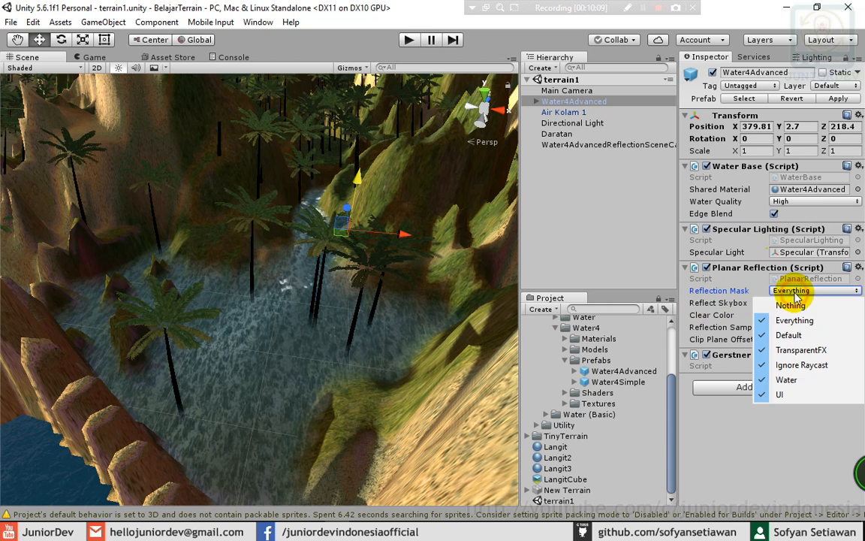
left_click(716, 297)
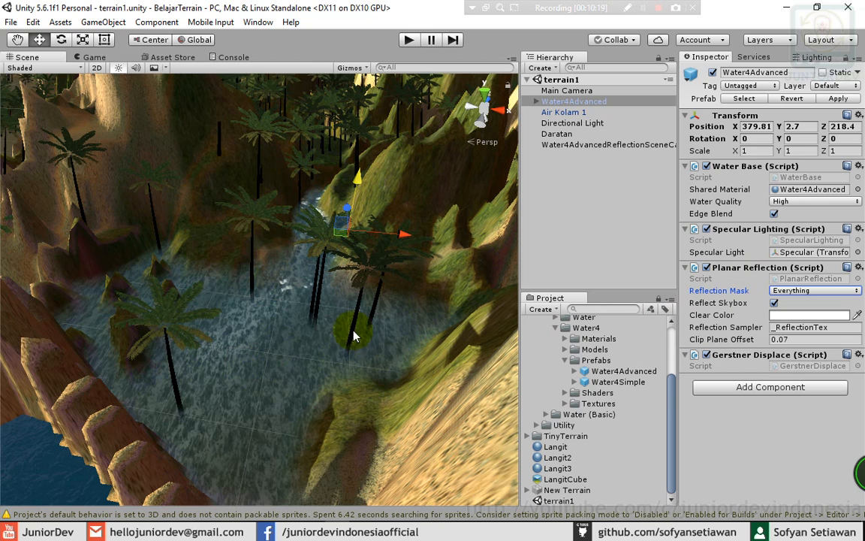
left_click(329, 327)
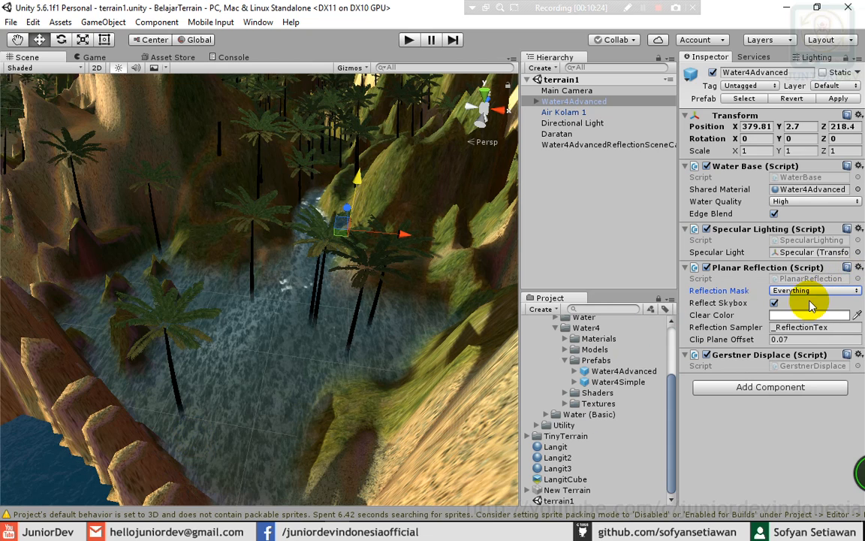
left_click(797, 293)
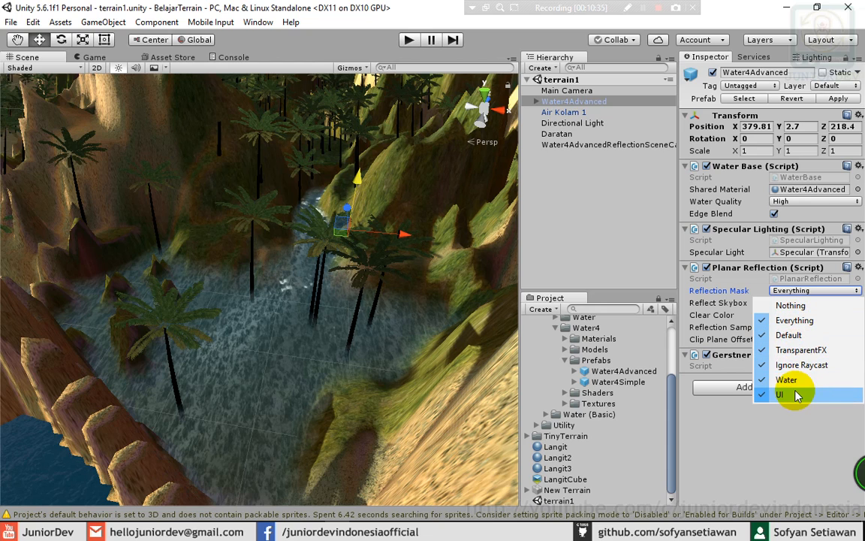
left_click(727, 325)
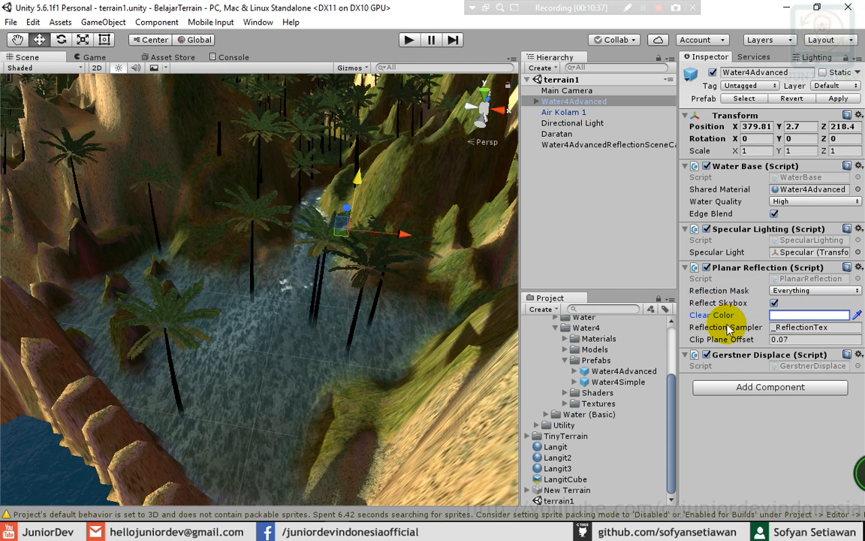
key("alt")
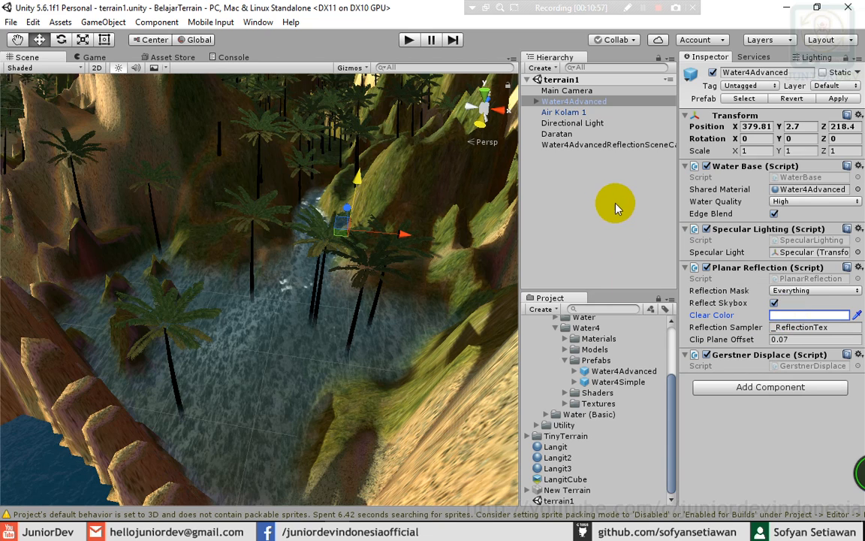
Inspect the four Tile objects and the Specular object nested under Water4Advanced
left_click(537, 101)
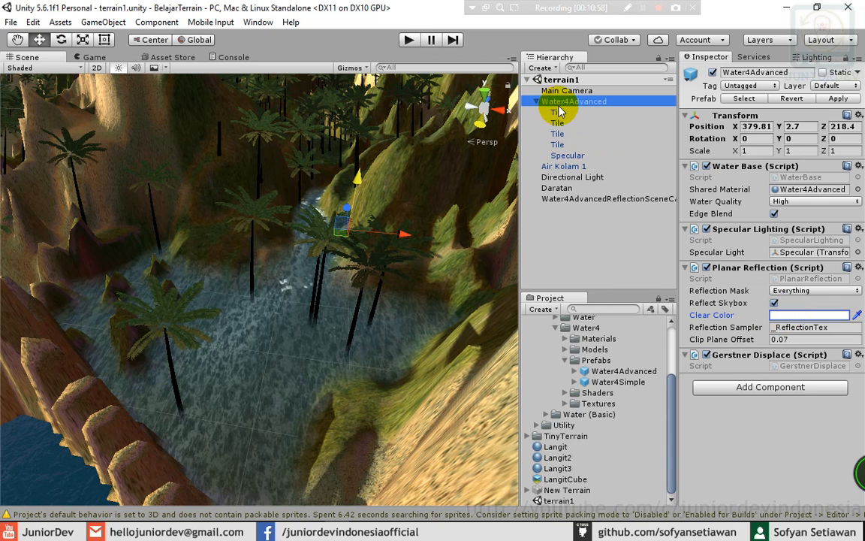
left_click(562, 113)
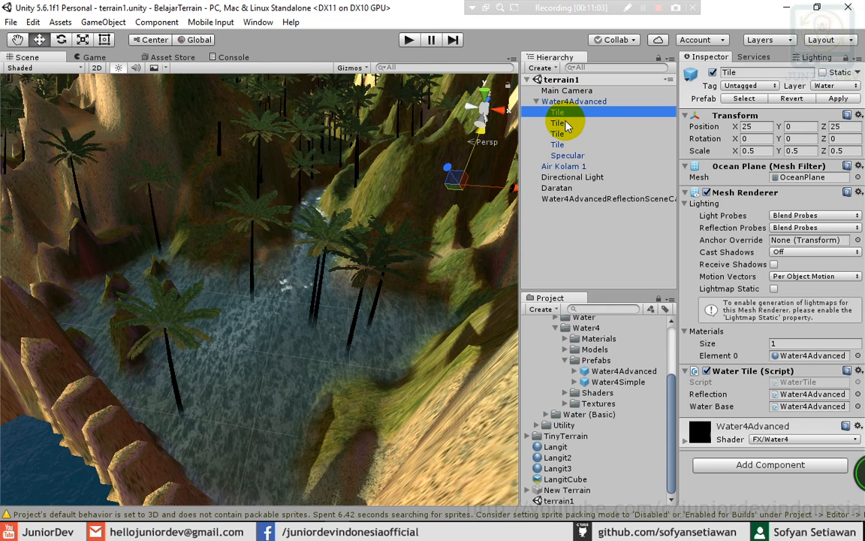
left_click(565, 123)
left_click(562, 133)
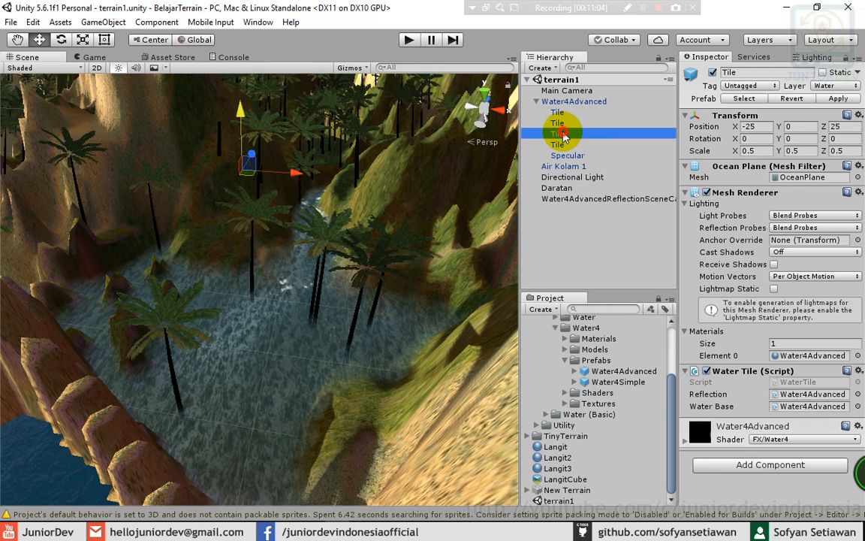
left_click(562, 144)
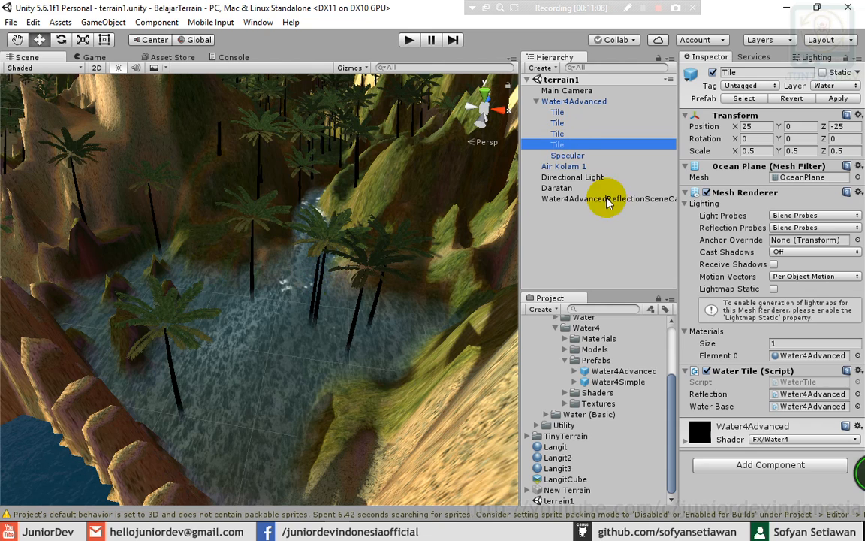
left_click(565, 113)
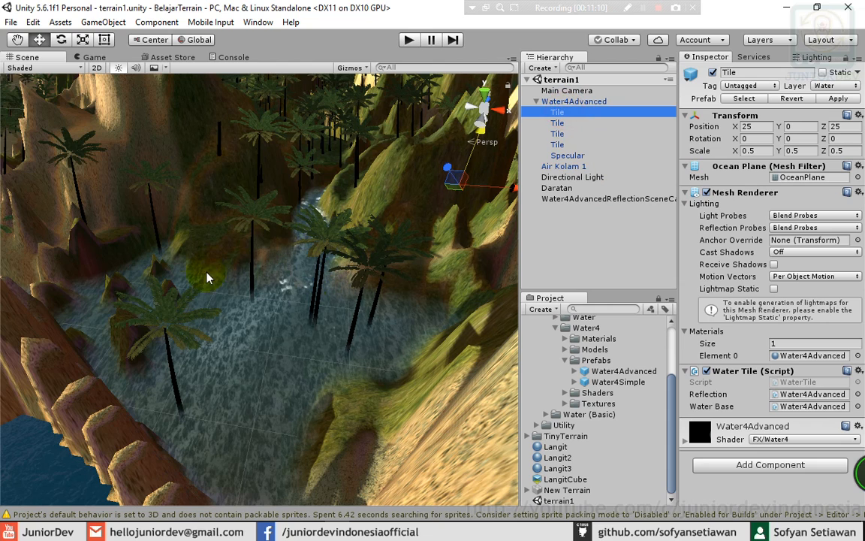
left_click(559, 124)
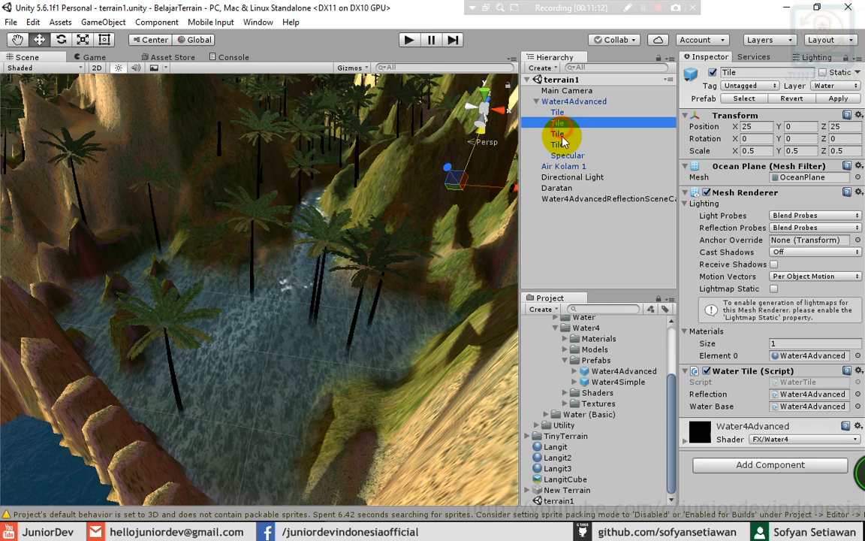
left_click(559, 136)
left_click(562, 145)
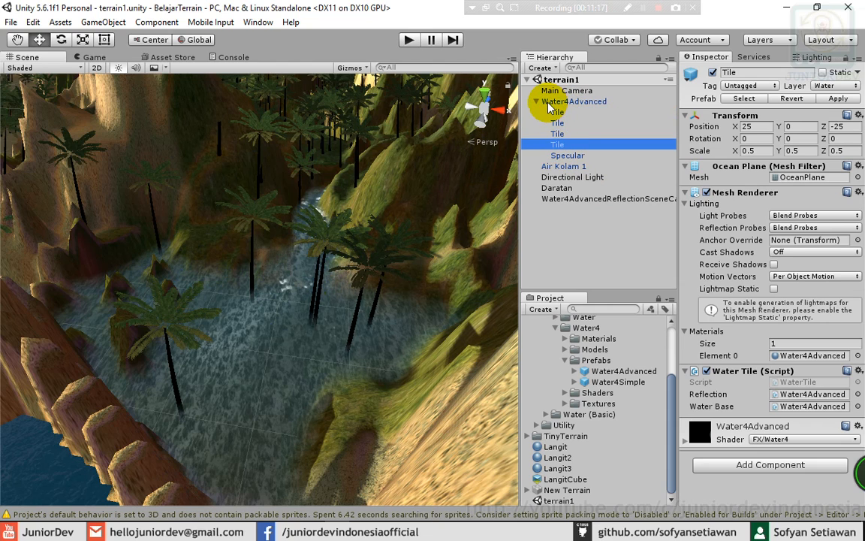
left_click(569, 156)
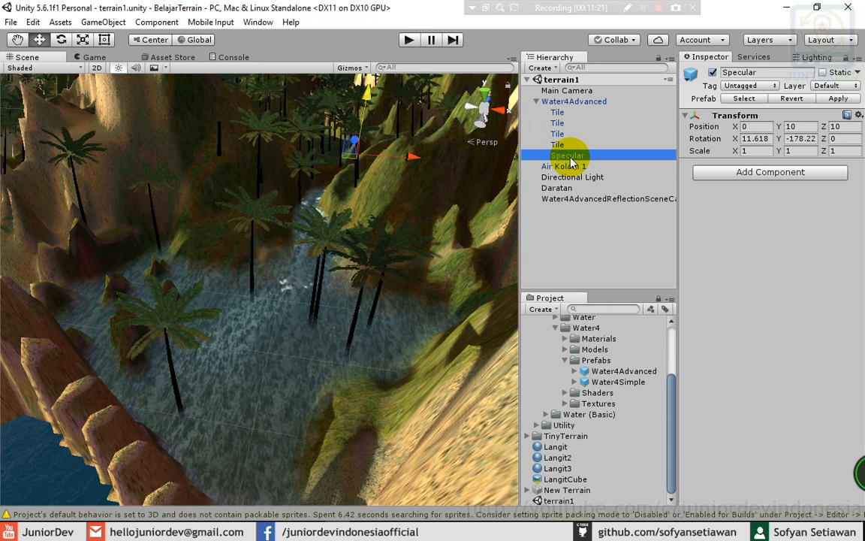
left_click(537, 102)
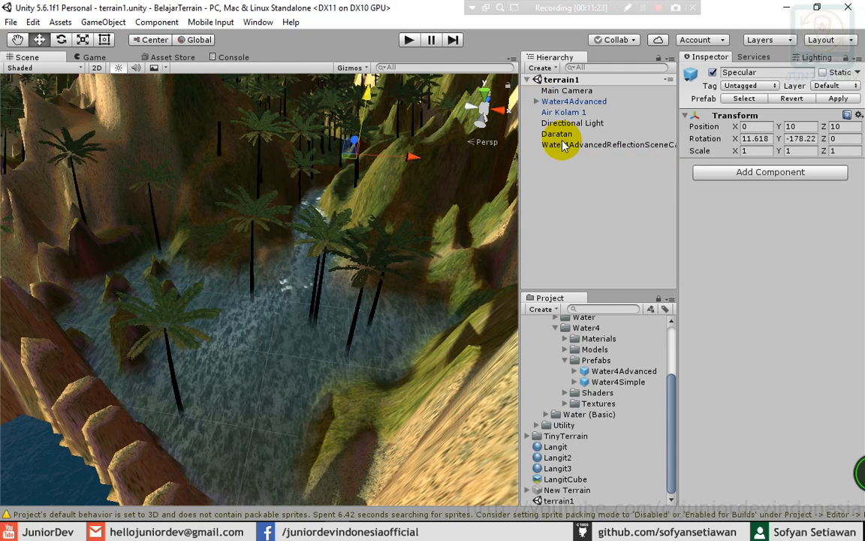
Toggle the Camera component of Water4Advanced's reflection scene camera on and off to compare its effect on the water, leaving it disabled
left_click(562, 145)
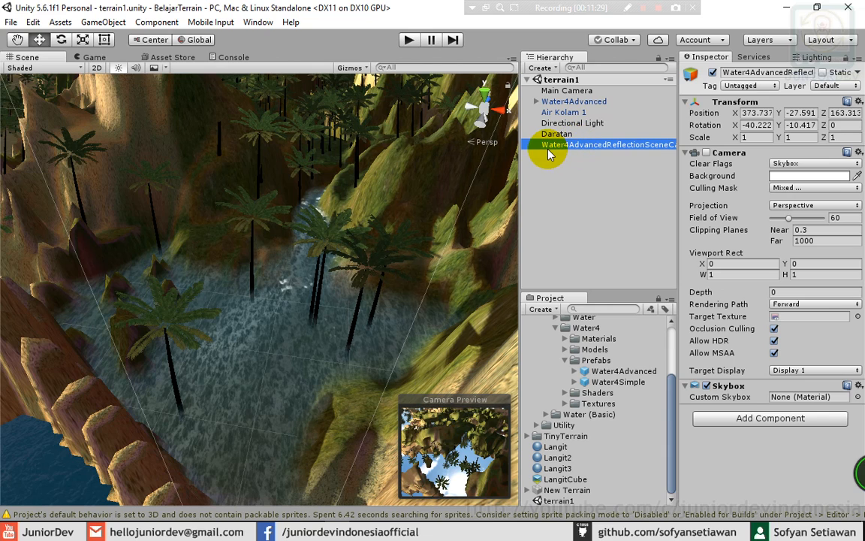
left_click(706, 153)
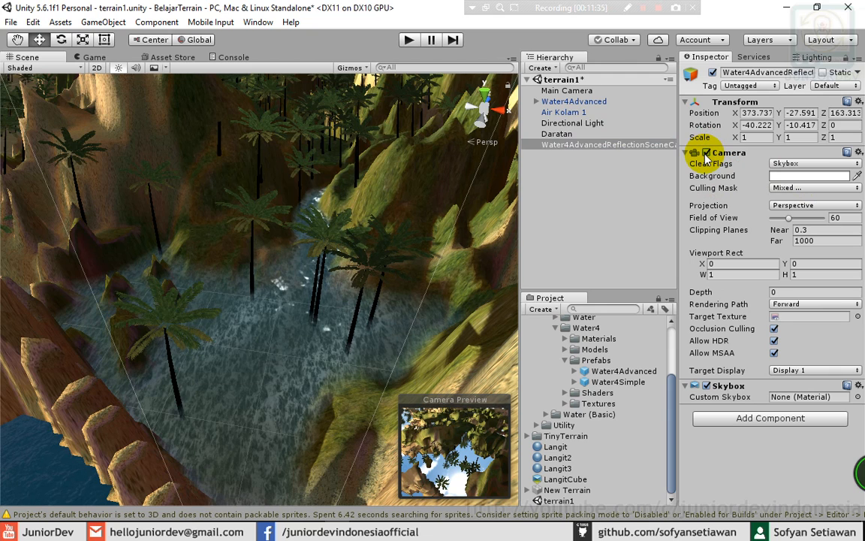
left_click(706, 153)
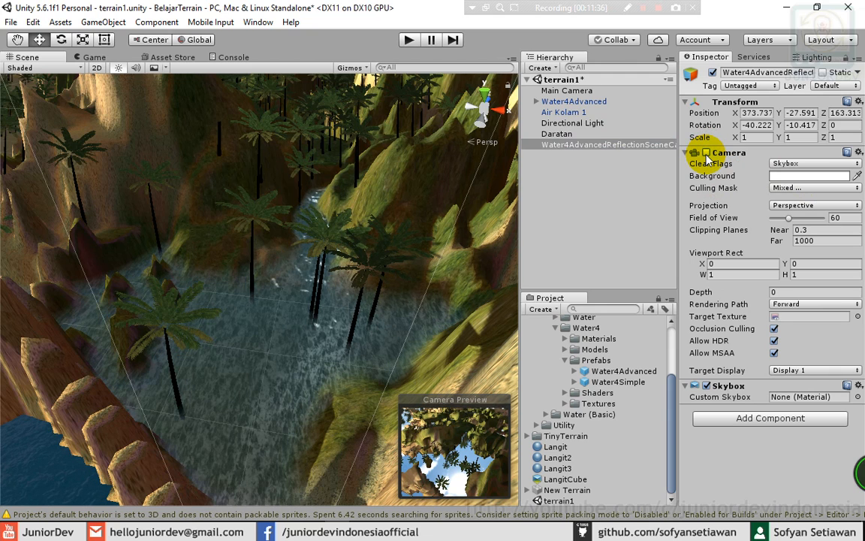
left_click(706, 153)
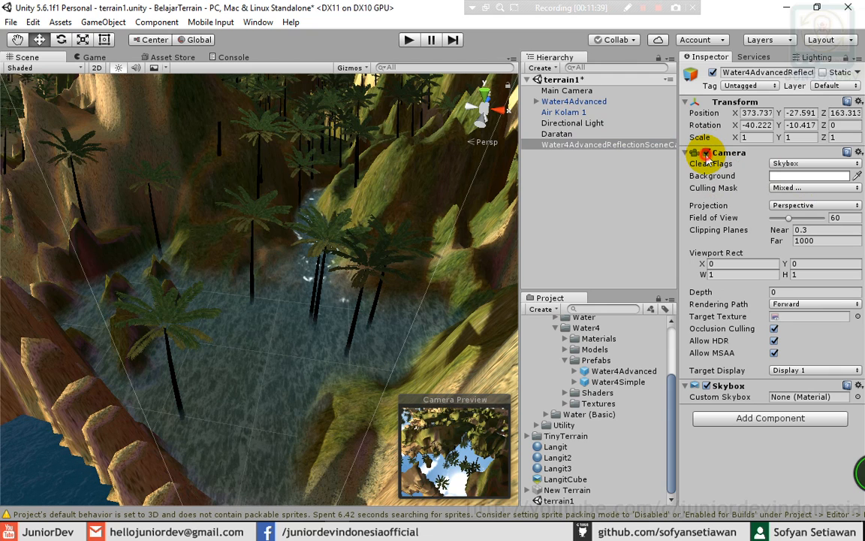
left_click(707, 154)
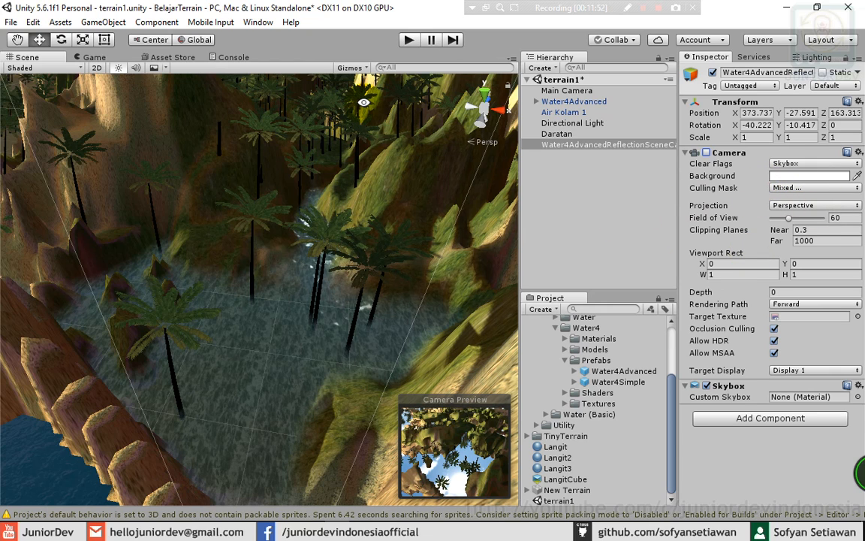
Save the terrain1 scene and check how the water appears in the Game view before returning to the Scene view
left_click(364, 104)
key("ctrl+s")
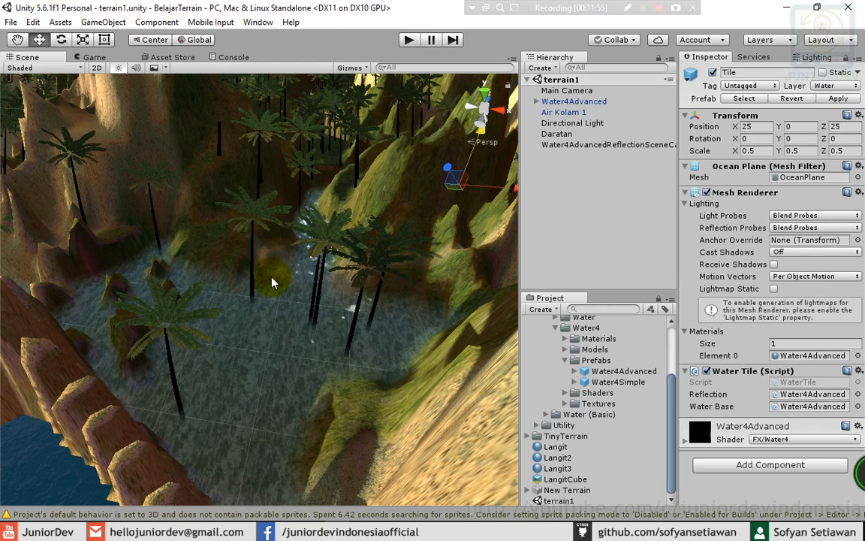
scroll(341, 334, "up", 2)
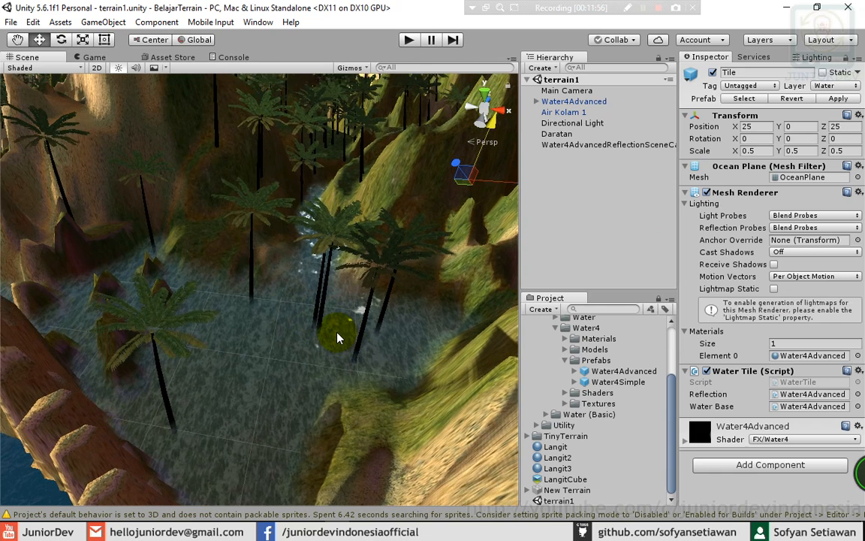
scroll(337, 338, "up", 2)
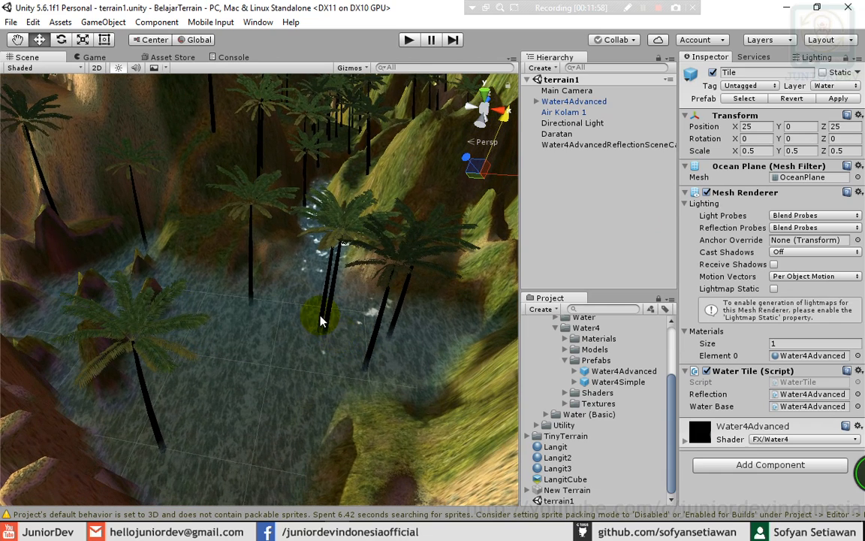
left_click(91, 58)
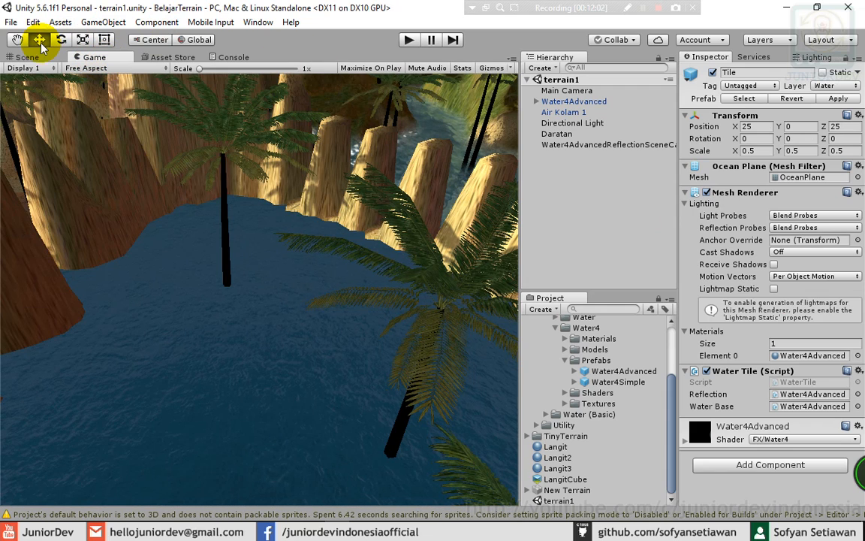
left_click(25, 57)
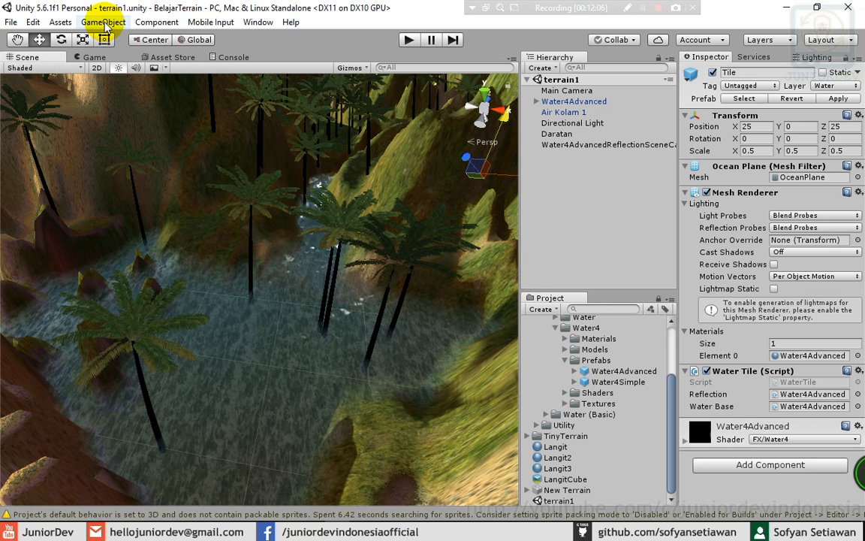
Align Main Camera with the current Scene view of the palm valley water and test the result briefly in Play mode
left_click(560, 90)
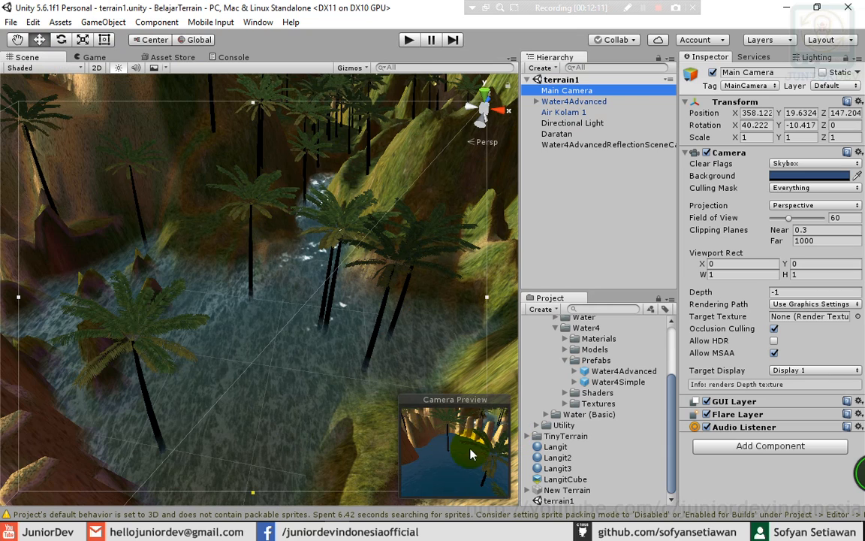
left_click(103, 22)
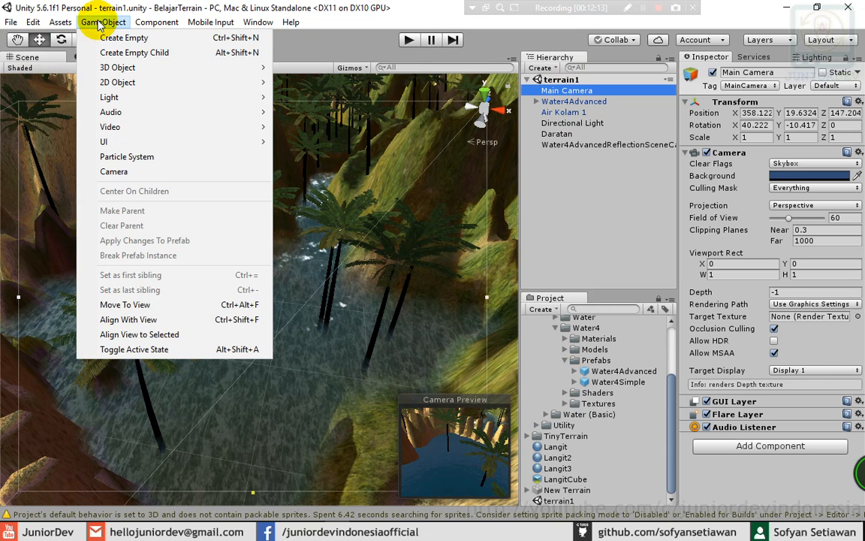
left_click(122, 320)
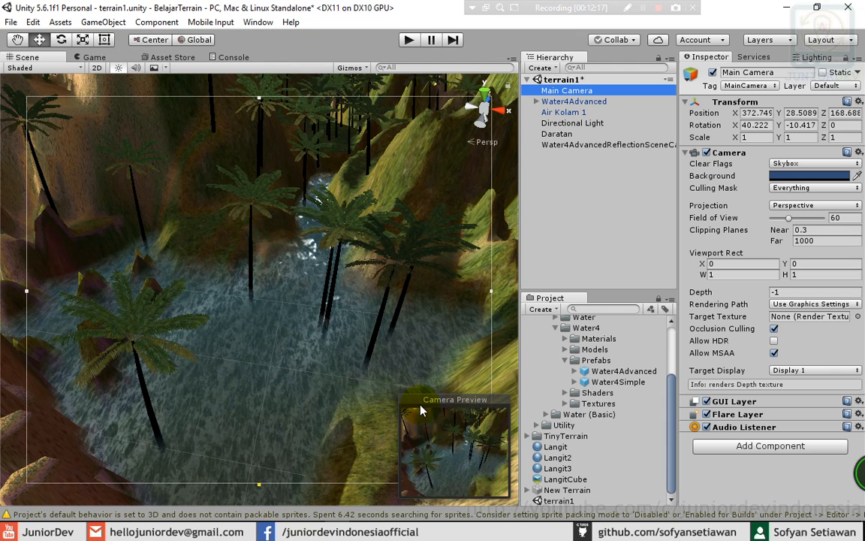
left_click(409, 41)
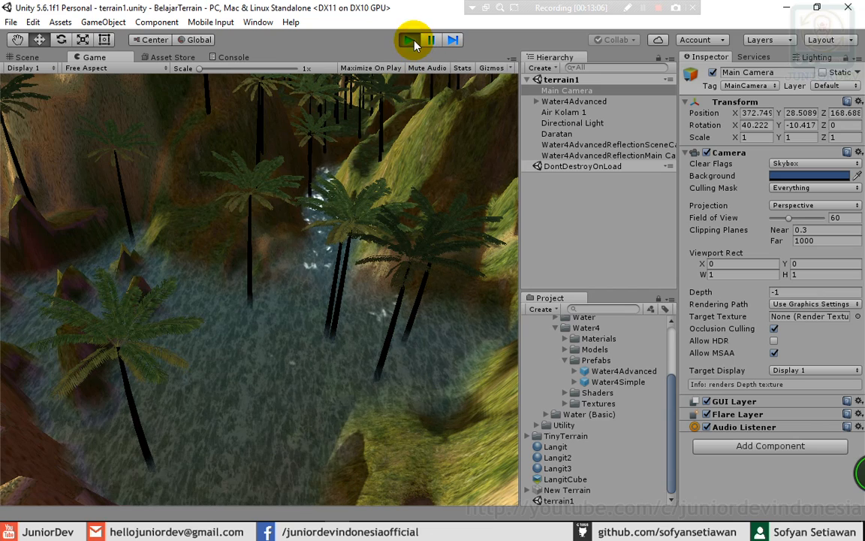
left_click(411, 41)
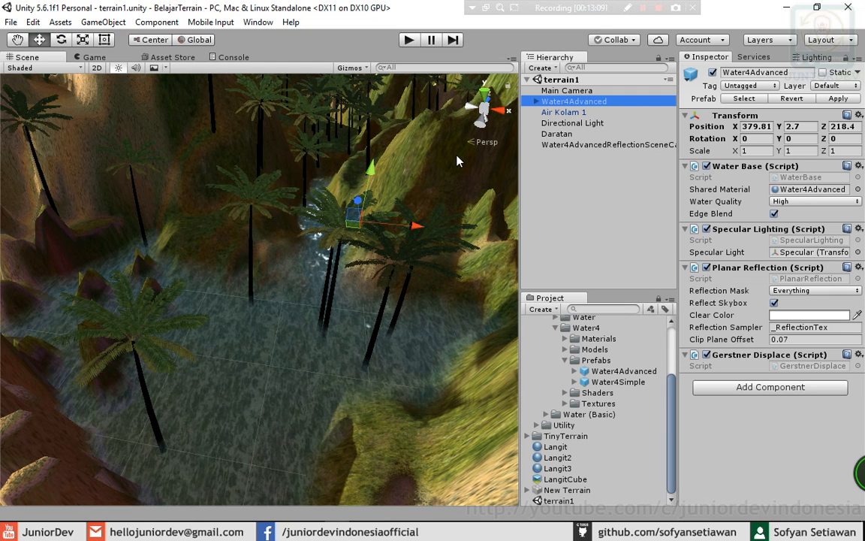
Inspect the first two Tile objects nested under Water4Advanced and their extent over the palm valley
left_click(535, 101)
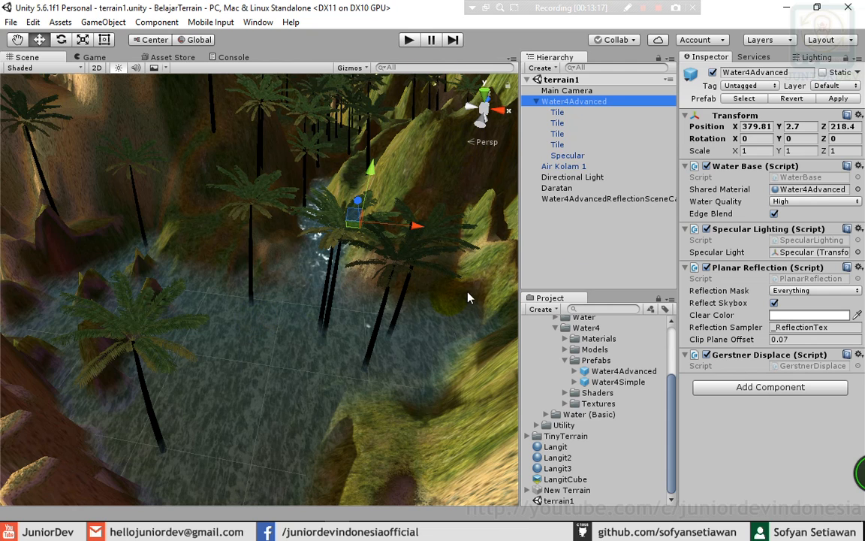
left_click(571, 112)
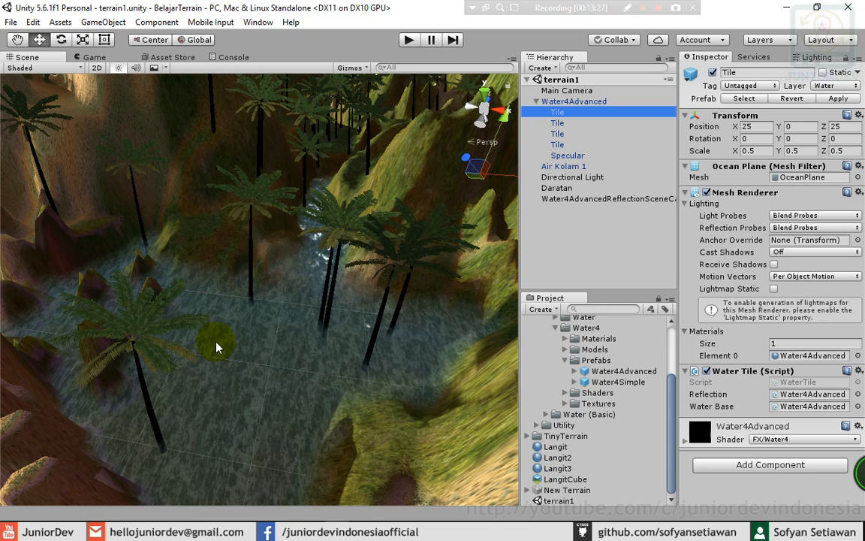
left_click(569, 123)
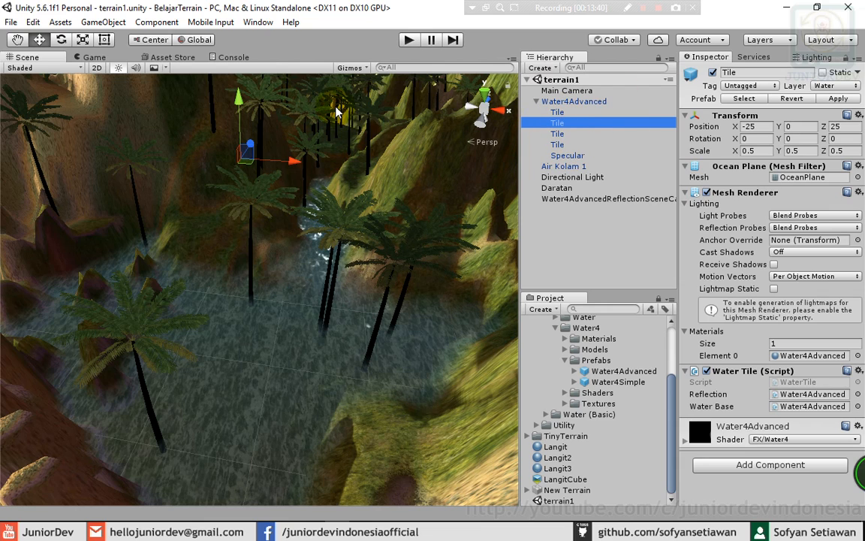
right_click_drag(336, 212, 337, 211)
scroll(421, 275, "down", 5)
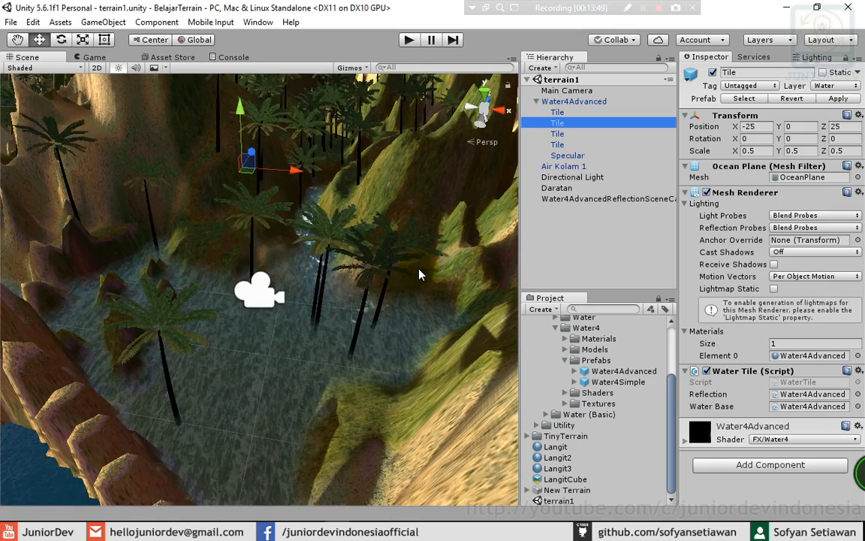
scroll(421, 275, "down", 5)
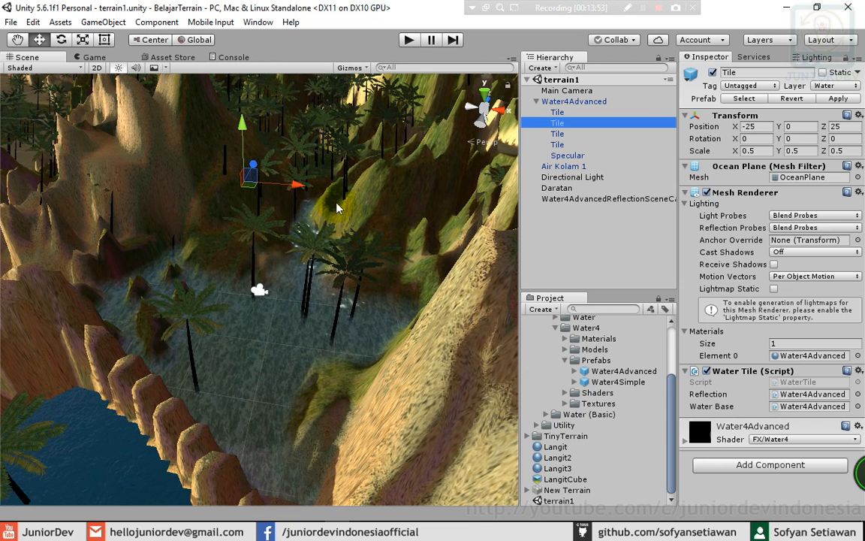
Import the ParticleSystems standard package into the project with the preselected assets
left_click(59, 28)
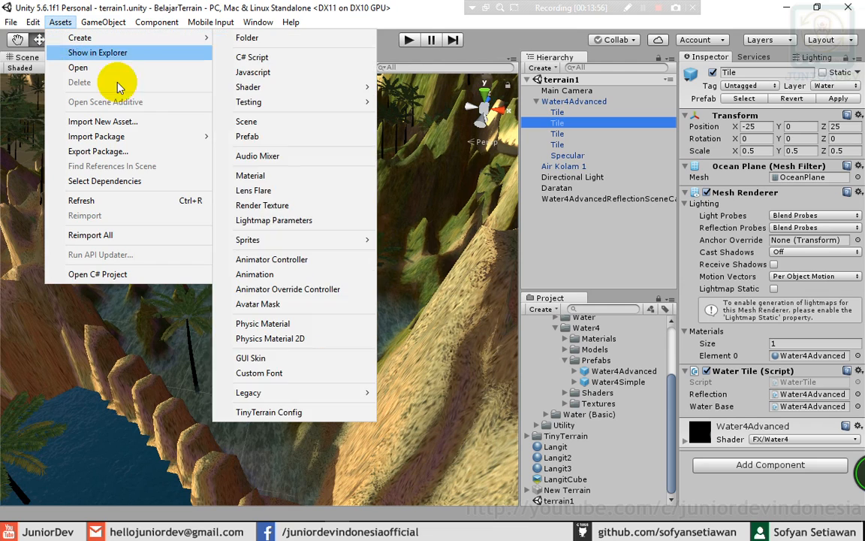
mouse_move(142, 142)
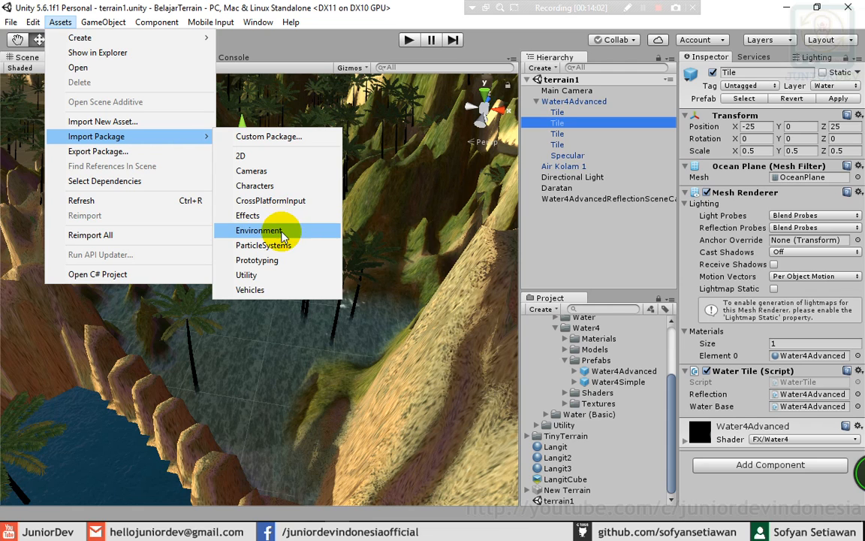
left_click(273, 248)
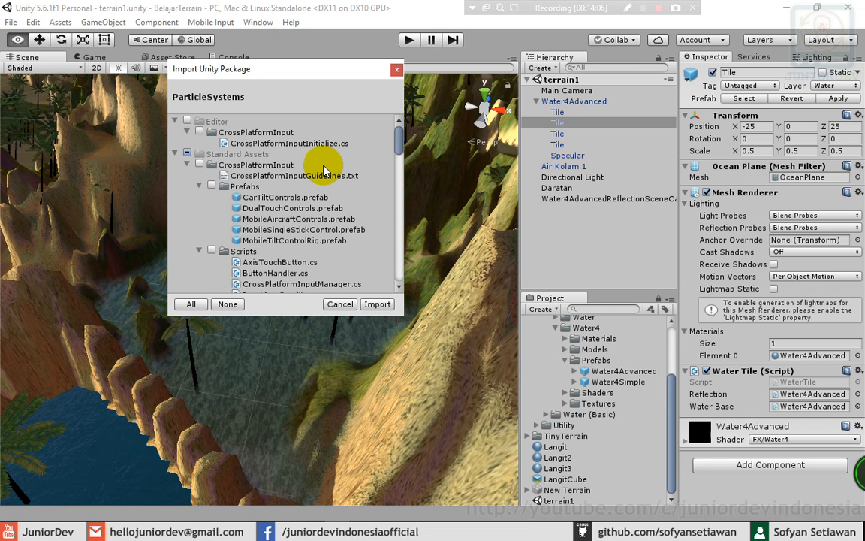
left_click(377, 304)
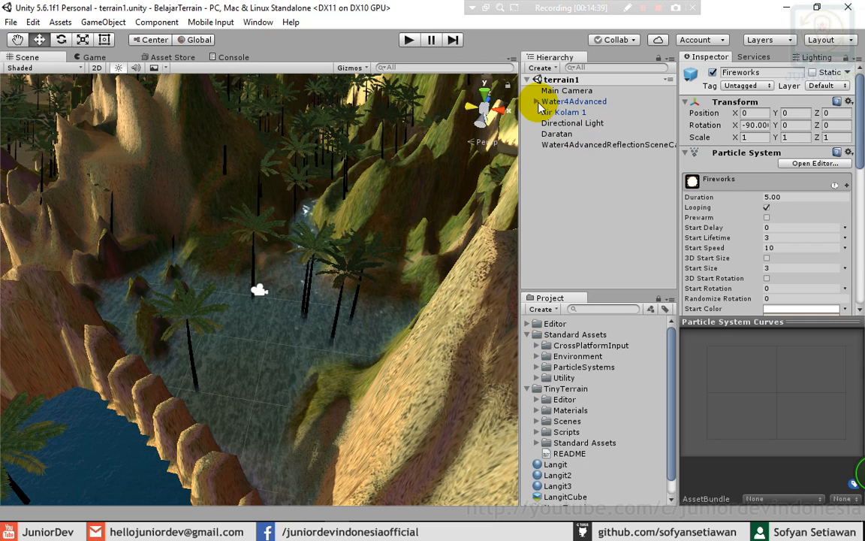
left_click(314, 47)
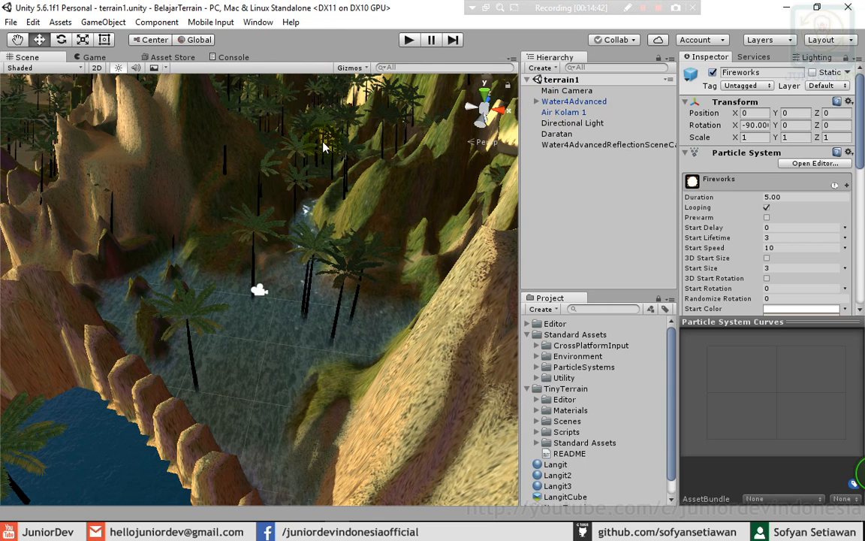
Align Main Camera with a wider Scene view that takes in both the blue pool and the palm valley water
scroll(191, 275, "down", 4)
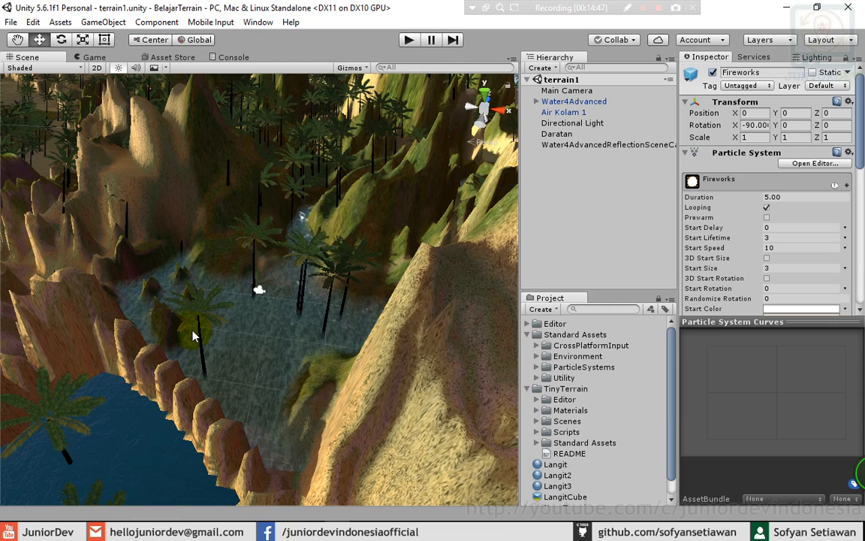
middle_click_drag(142, 362, 234, 298)
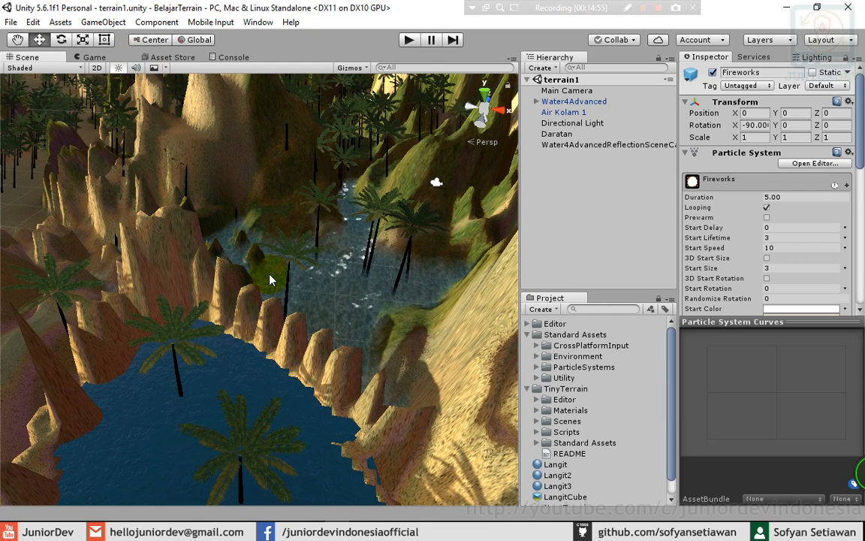
left_click(556, 91)
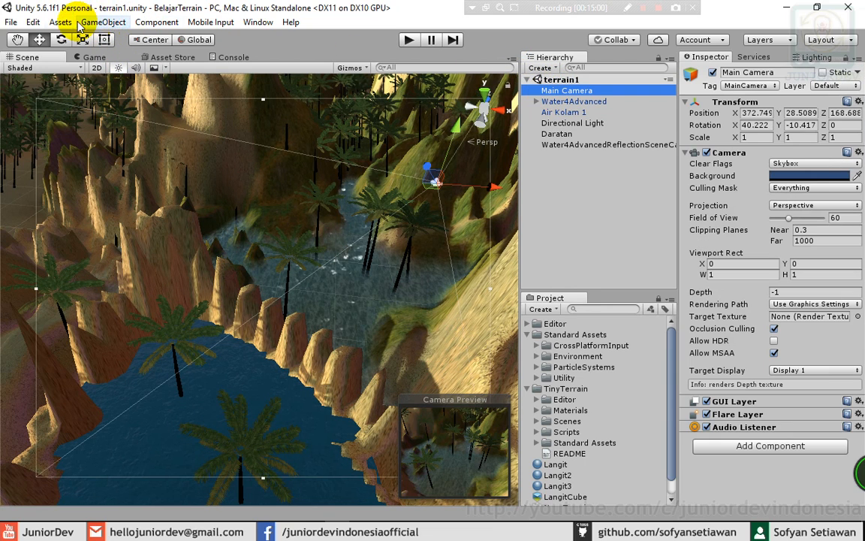
left_click(102, 23)
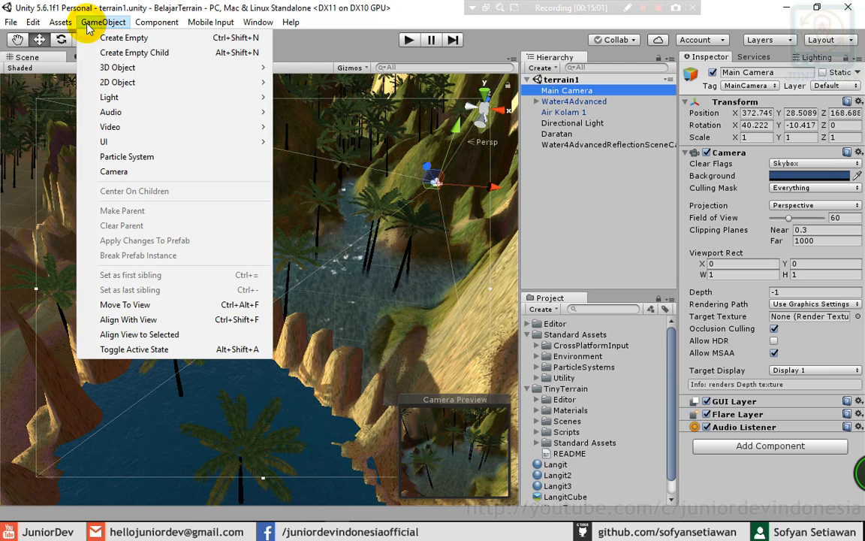
left_click(129, 319)
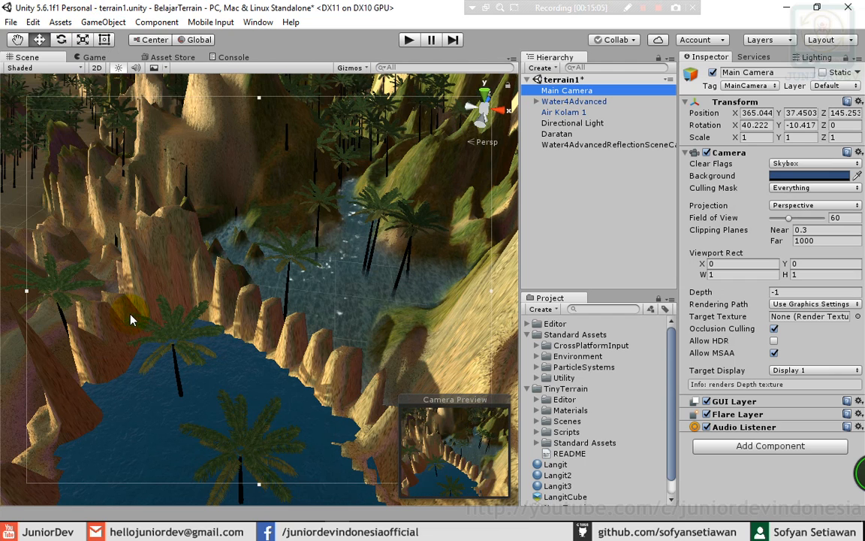